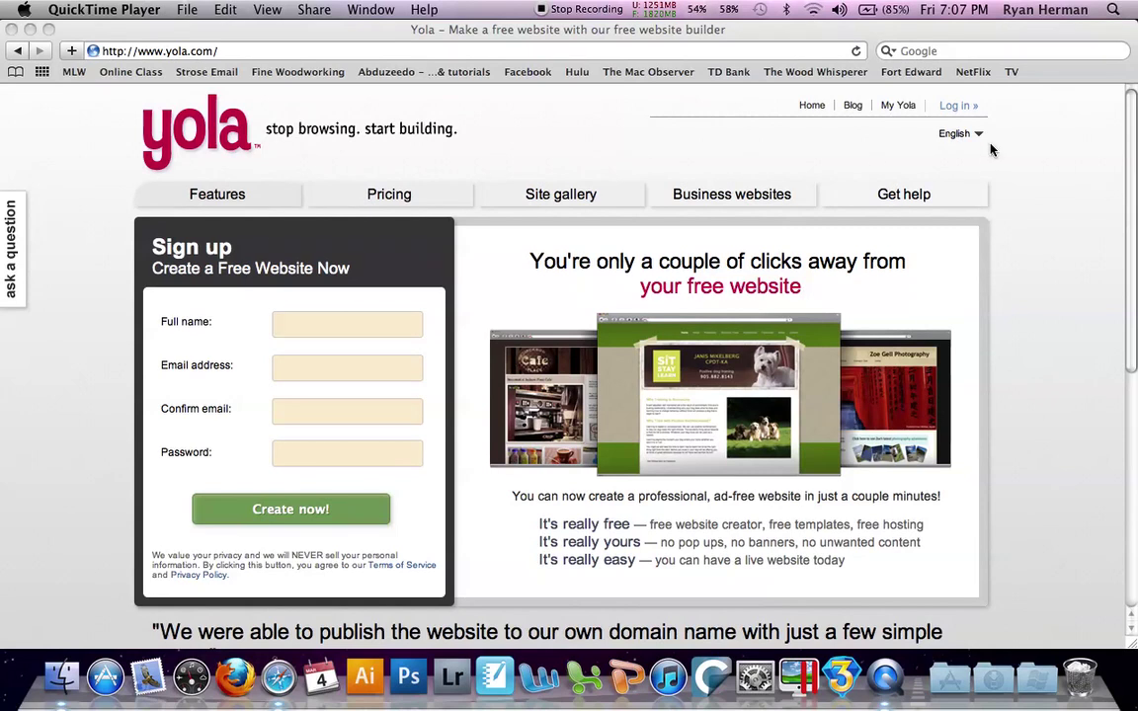
Open Yola's login form and fill in the account e-mail and password
{"action": "left_click", "coordinate": [960, 112]}
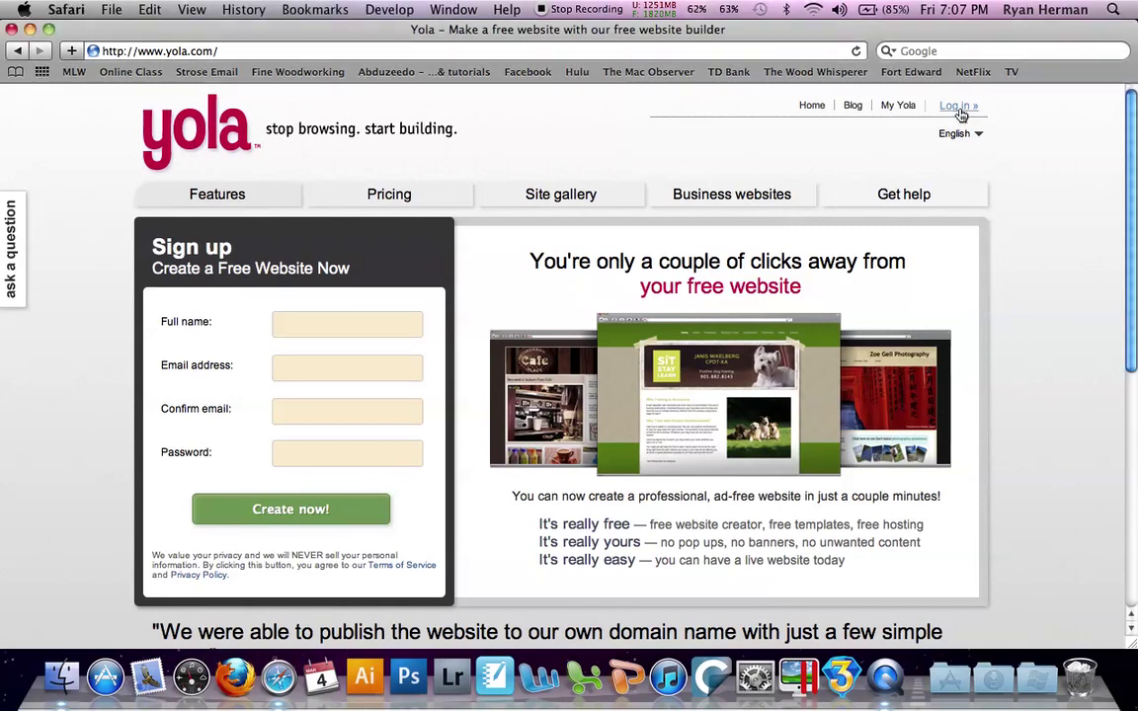
{"action": "left_click", "coordinate": [960, 112]}
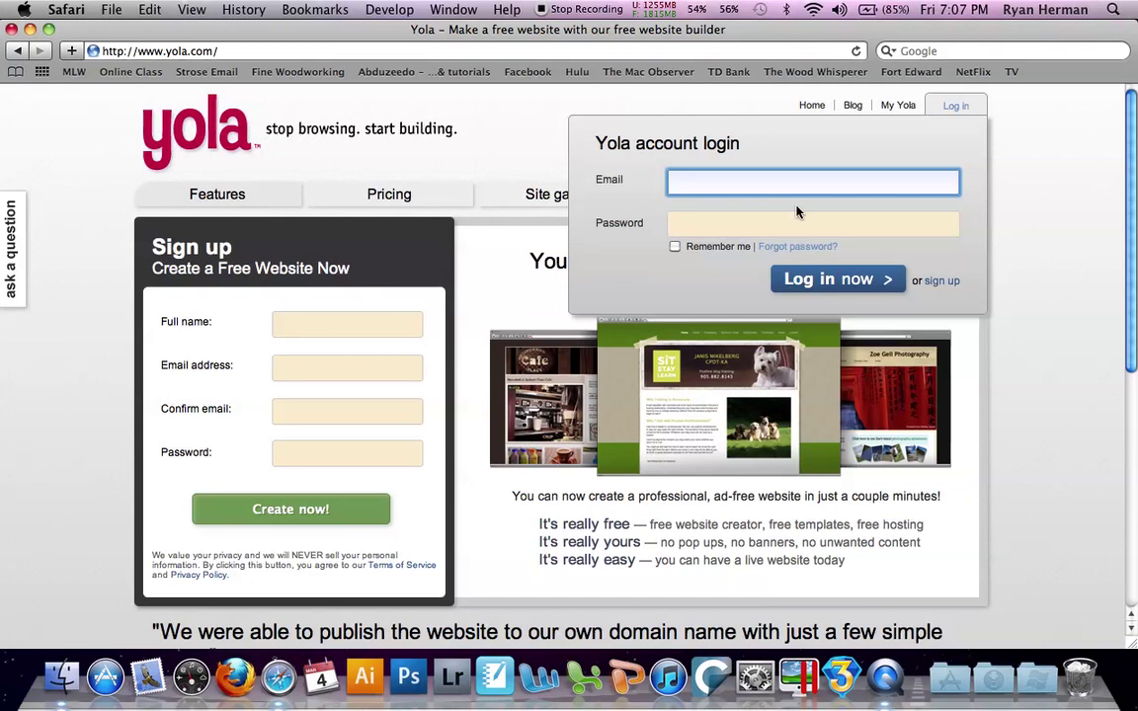
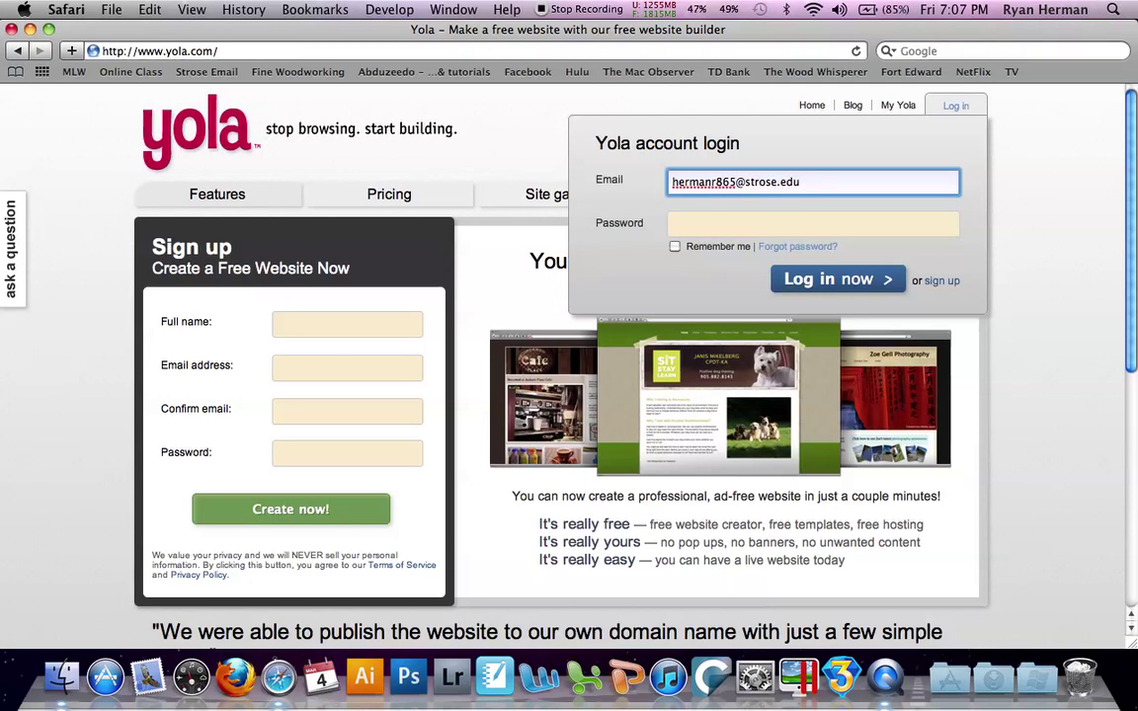
{"action": "key", "text": "Tab"}
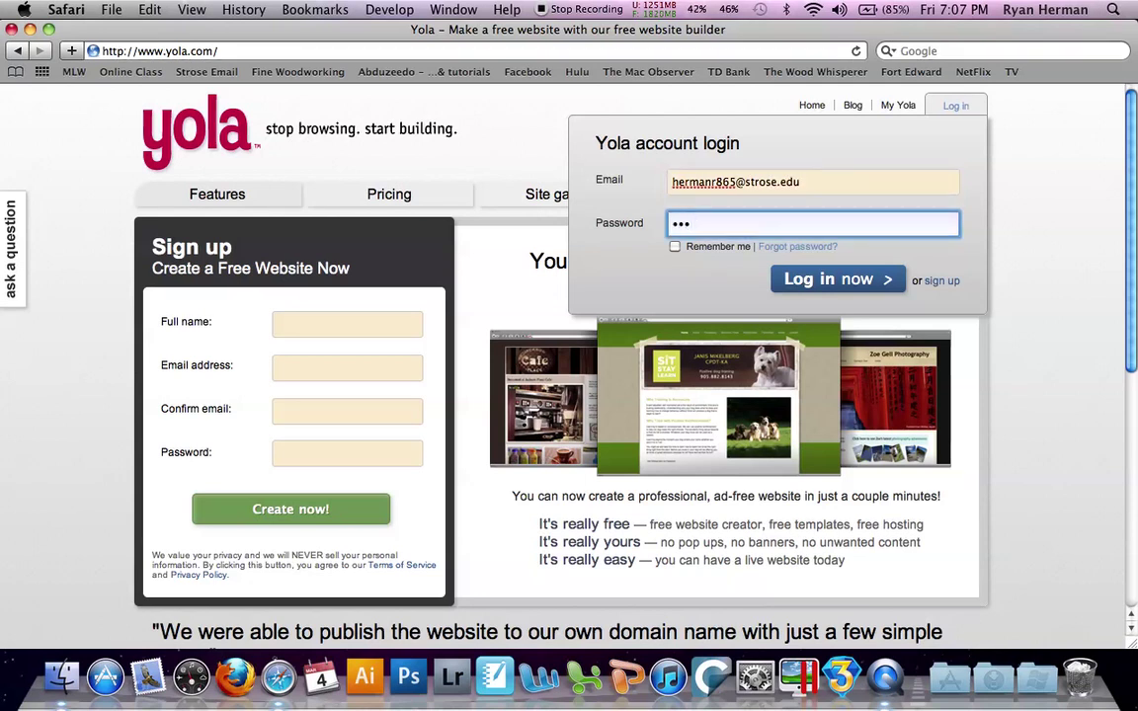
Sign in, scroll through My Sites, and start the Create Site wizard
{"action": "left_click", "coordinate": [863, 282]}
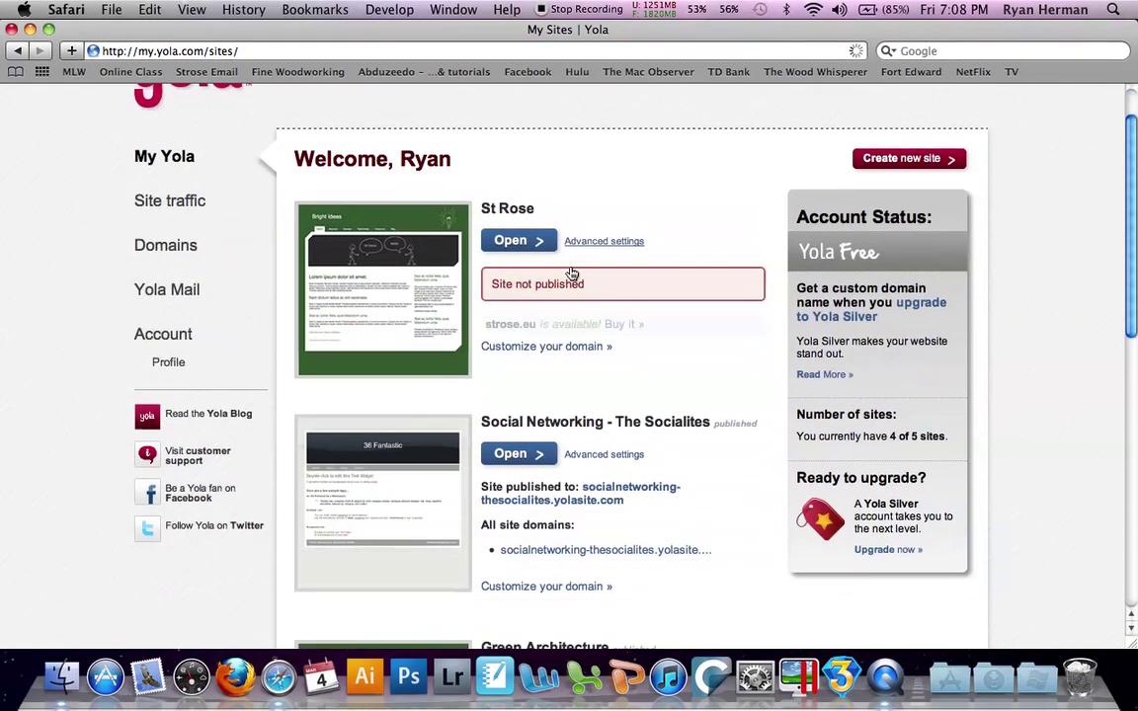
{"action": "scroll", "coordinate": [571, 273], "scroll_direction": "down", "scroll_amount": 5}
{"action": "scroll", "coordinate": [571, 273], "scroll_direction": "down", "scroll_amount": 5}
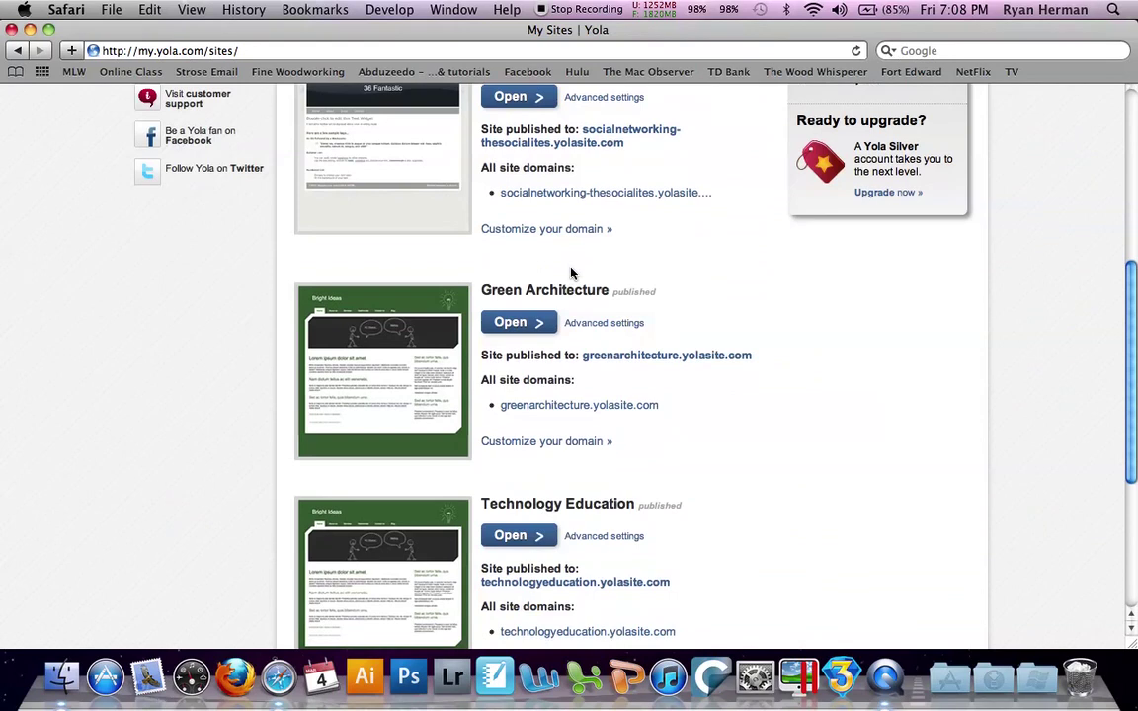
{"action": "scroll", "coordinate": [571, 273], "scroll_direction": "up", "scroll_amount": 4}
{"action": "scroll", "coordinate": [571, 273], "scroll_direction": "up", "scroll_amount": 8}
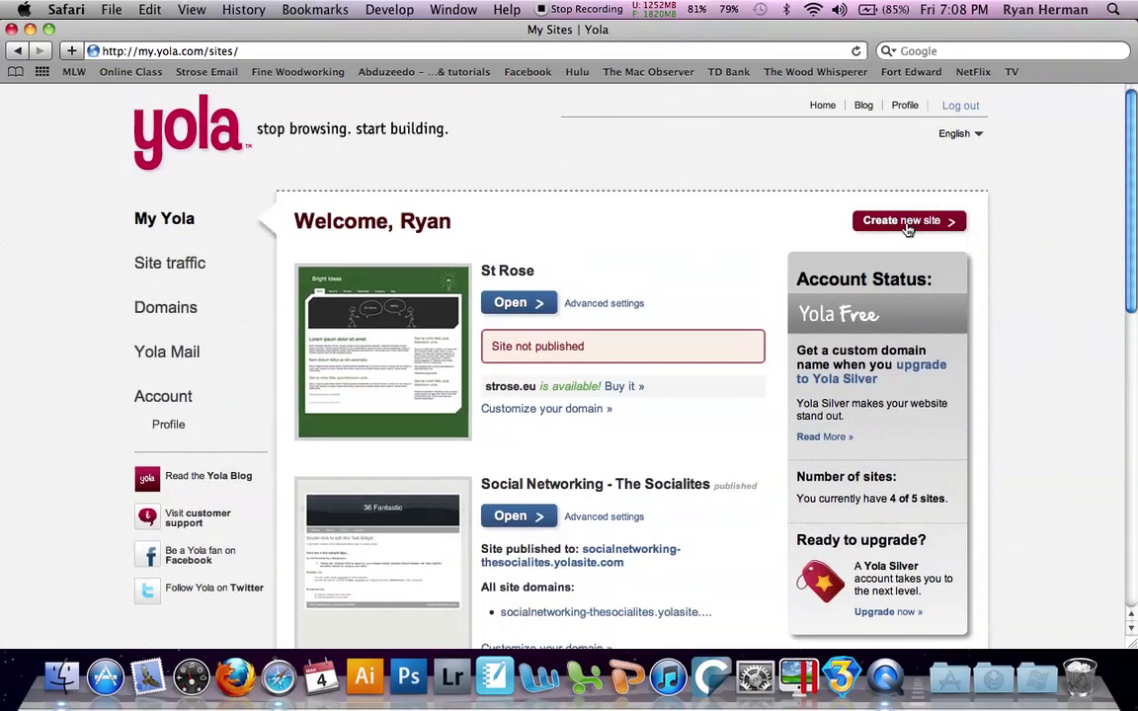
{"action": "left_click", "coordinate": [908, 225]}
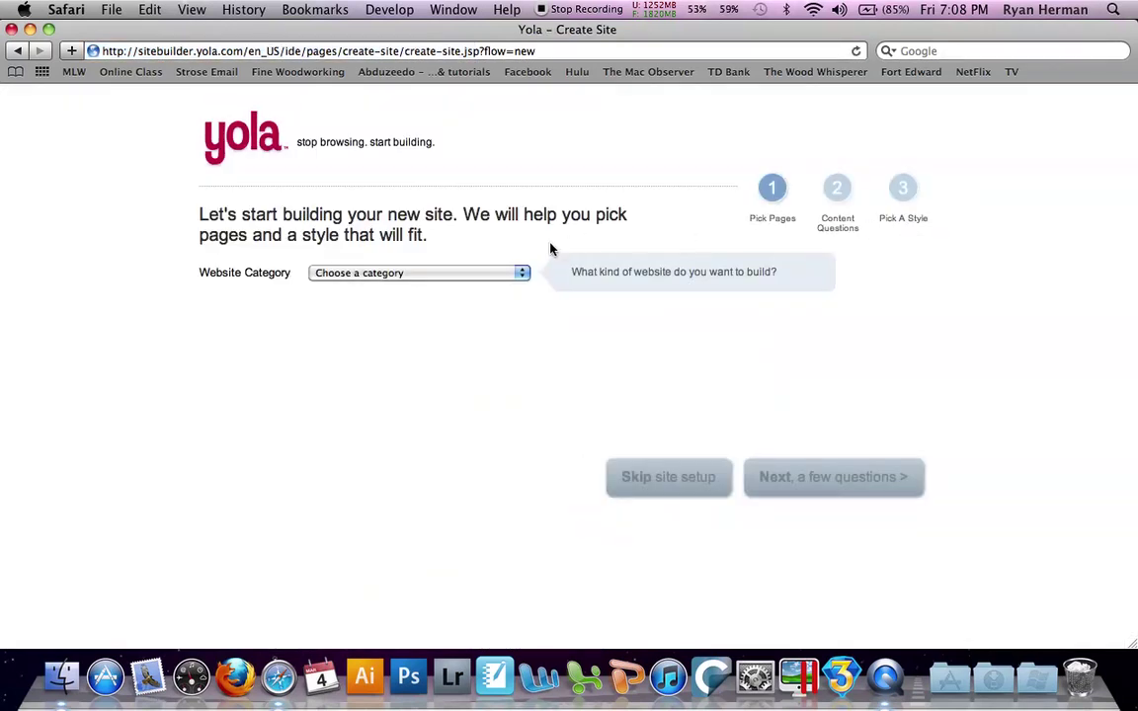
Choose Educational as the website category and enter 'Test' as the business name
{"action": "left_click", "coordinate": [524, 274]}
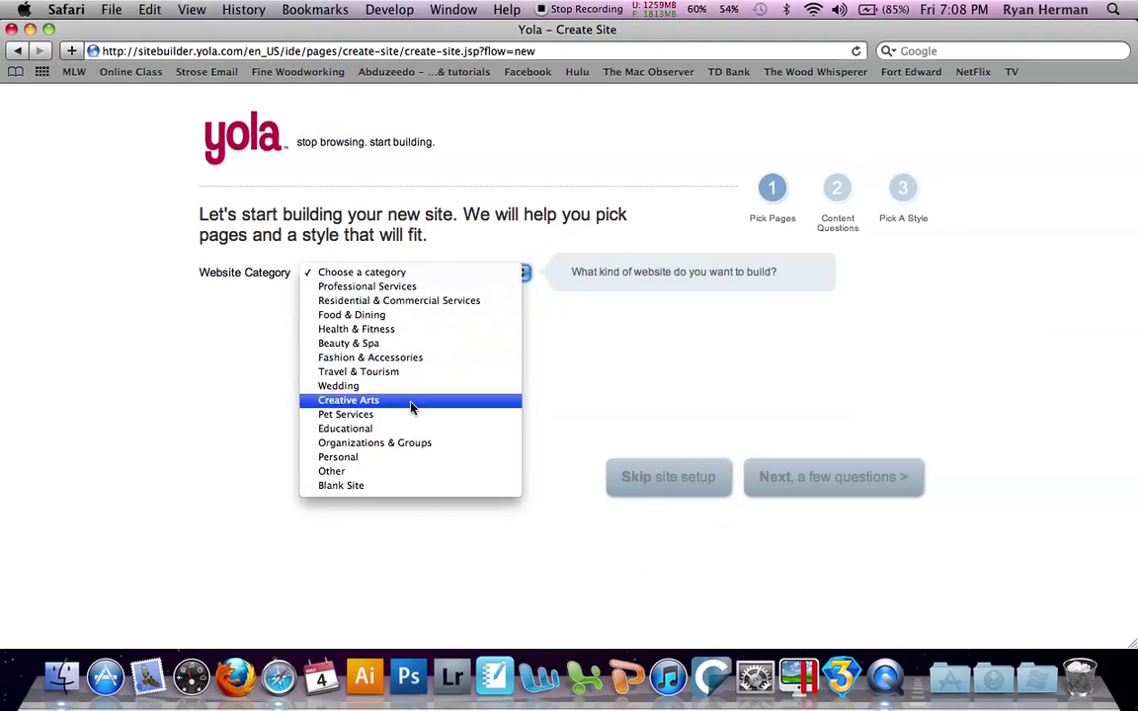
{"action": "left_click", "coordinate": [411, 429]}
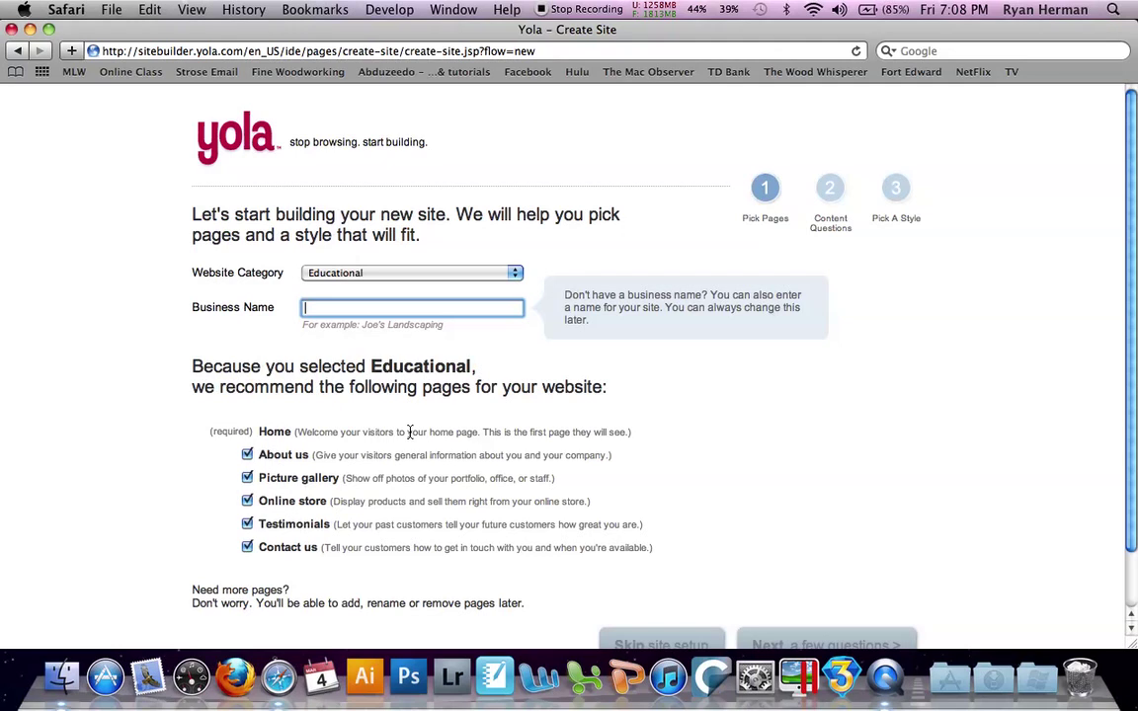
{"action": "type", "text": "Test"}
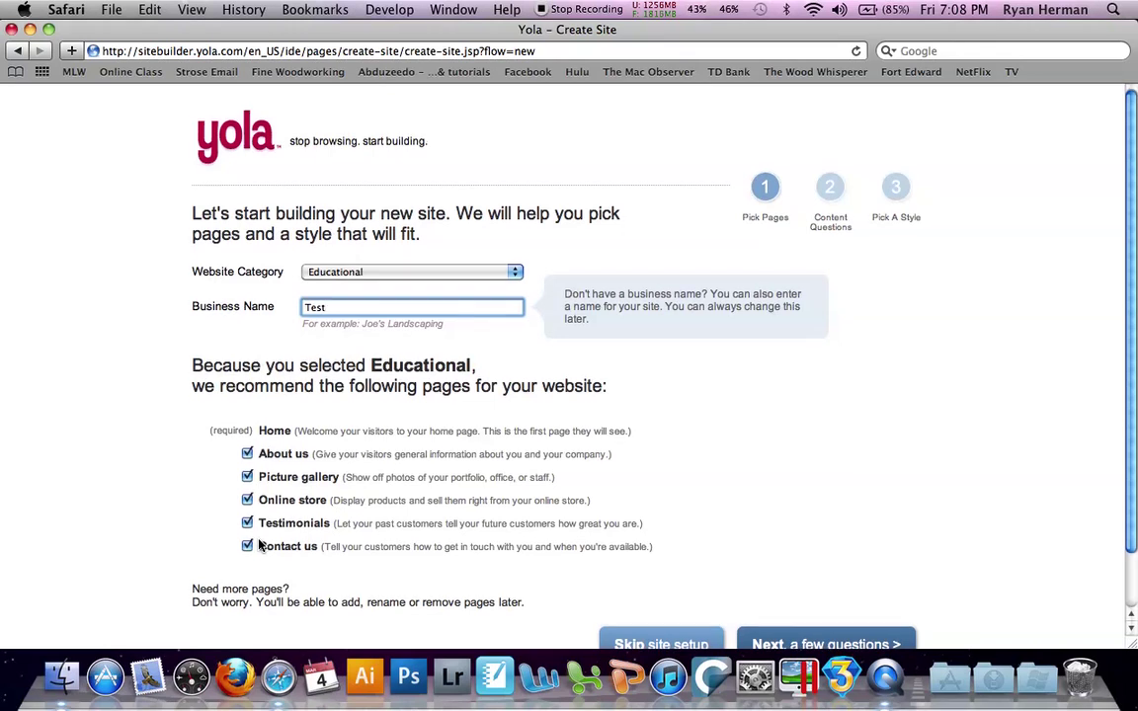
{"action": "scroll", "coordinate": [261, 546], "scroll_direction": "down", "scroll_amount": 2}
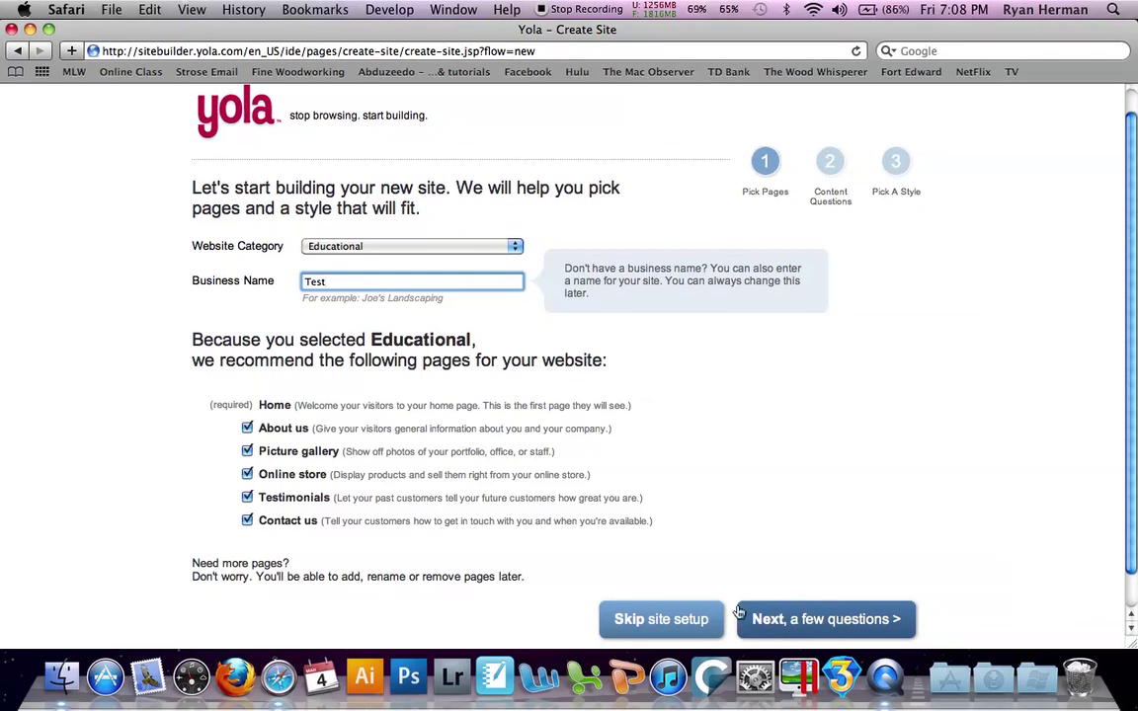
Skip the remaining setup to build the Test site, review it, and open Style options
{"action": "left_click", "coordinate": [696, 624]}
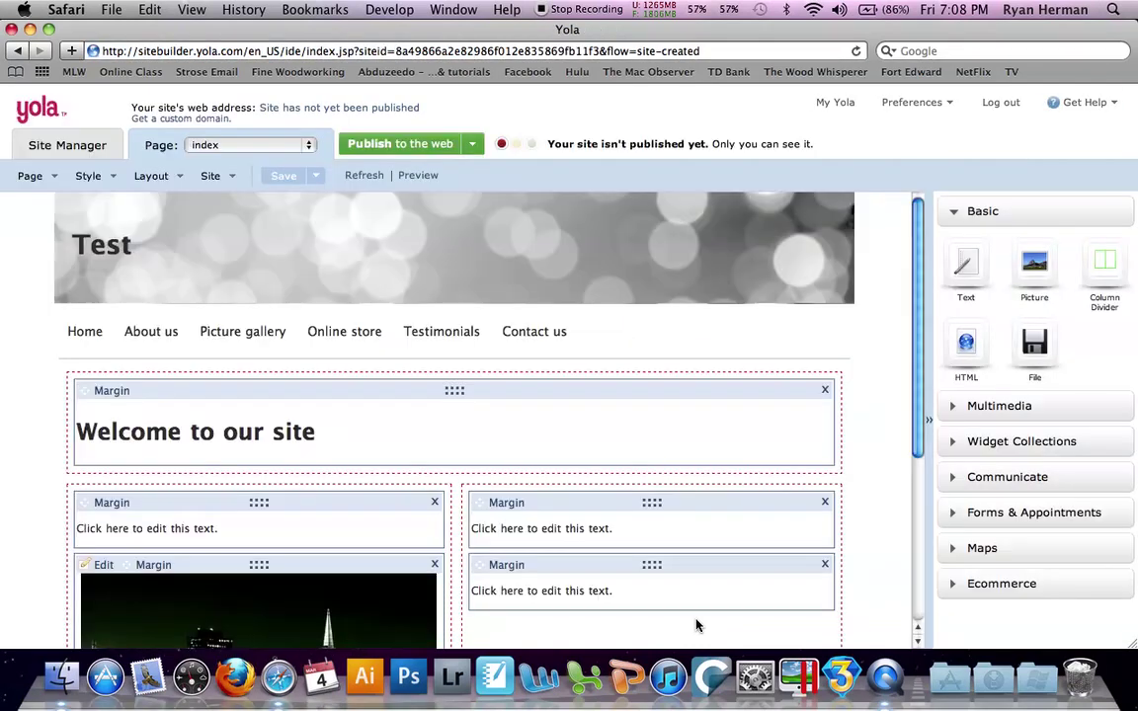
{"action": "scroll", "coordinate": [630, 347], "scroll_direction": "down", "scroll_amount": 1}
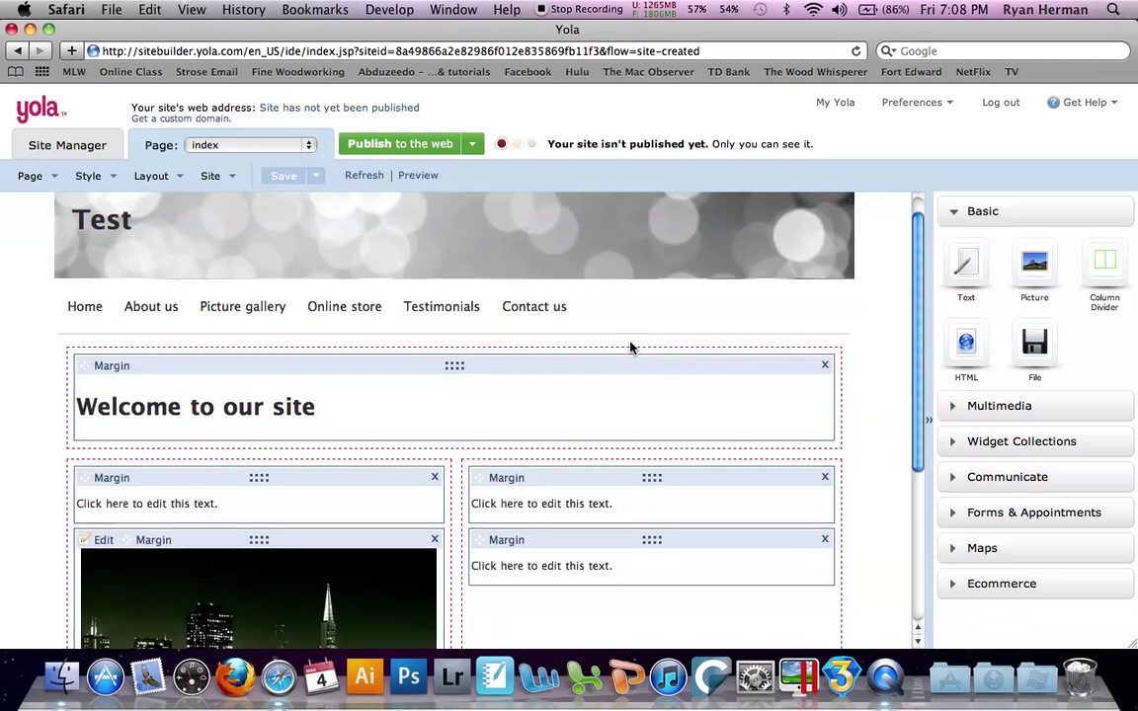
{"action": "scroll", "coordinate": [631, 347], "scroll_direction": "down", "scroll_amount": 5}
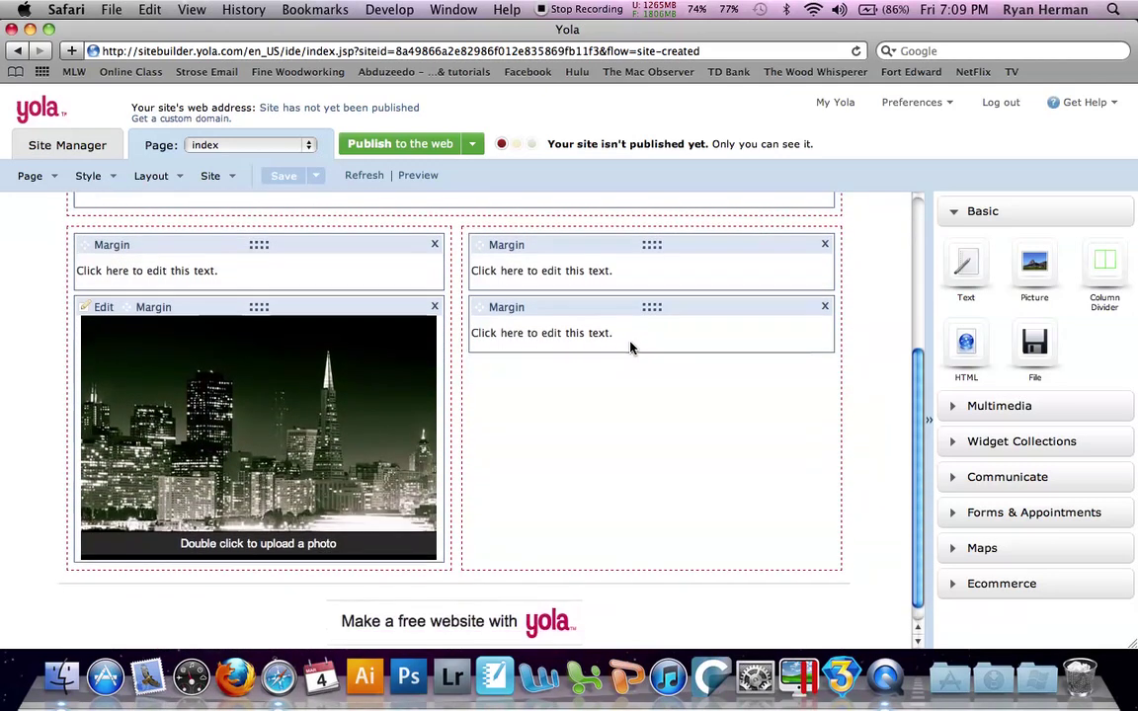
{"action": "scroll", "coordinate": [630, 346], "scroll_direction": "up", "scroll_amount": 6}
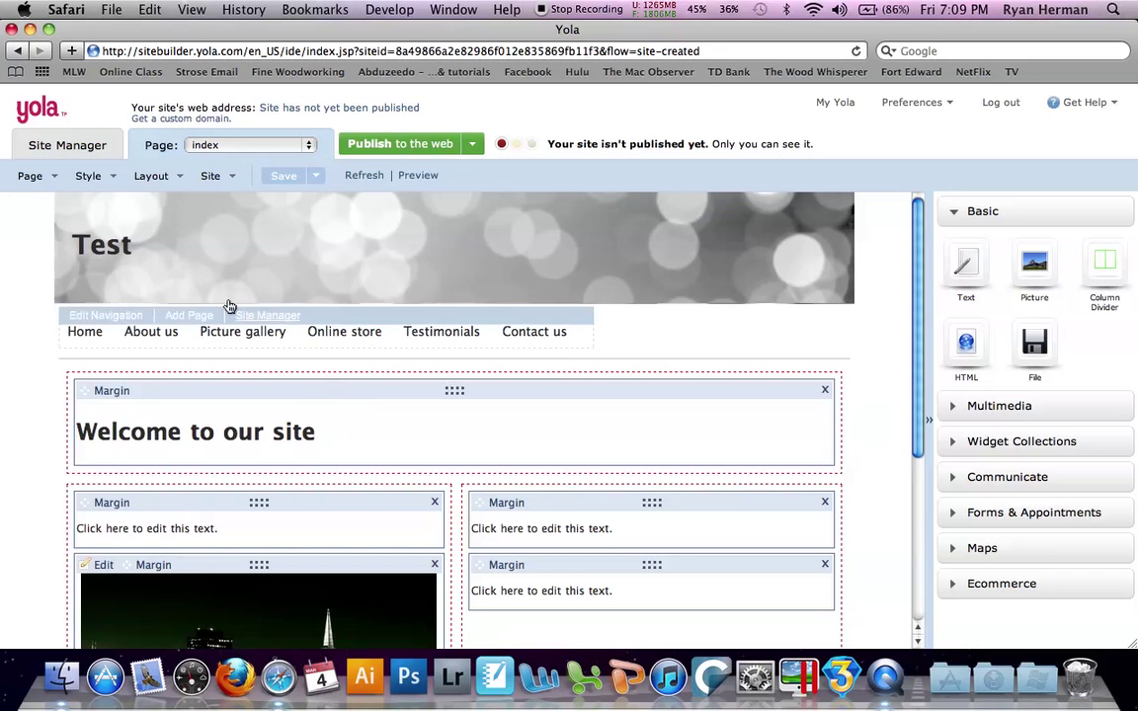
{"action": "left_click", "coordinate": [112, 188]}
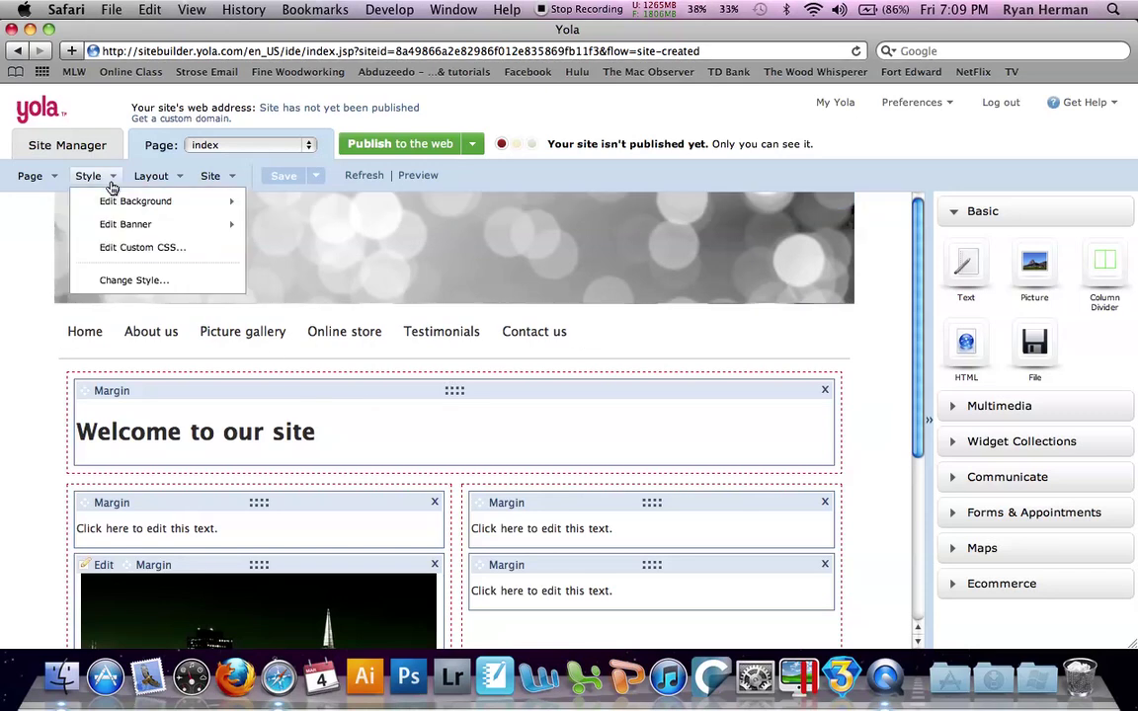
{"action": "left_click", "coordinate": [117, 278]}
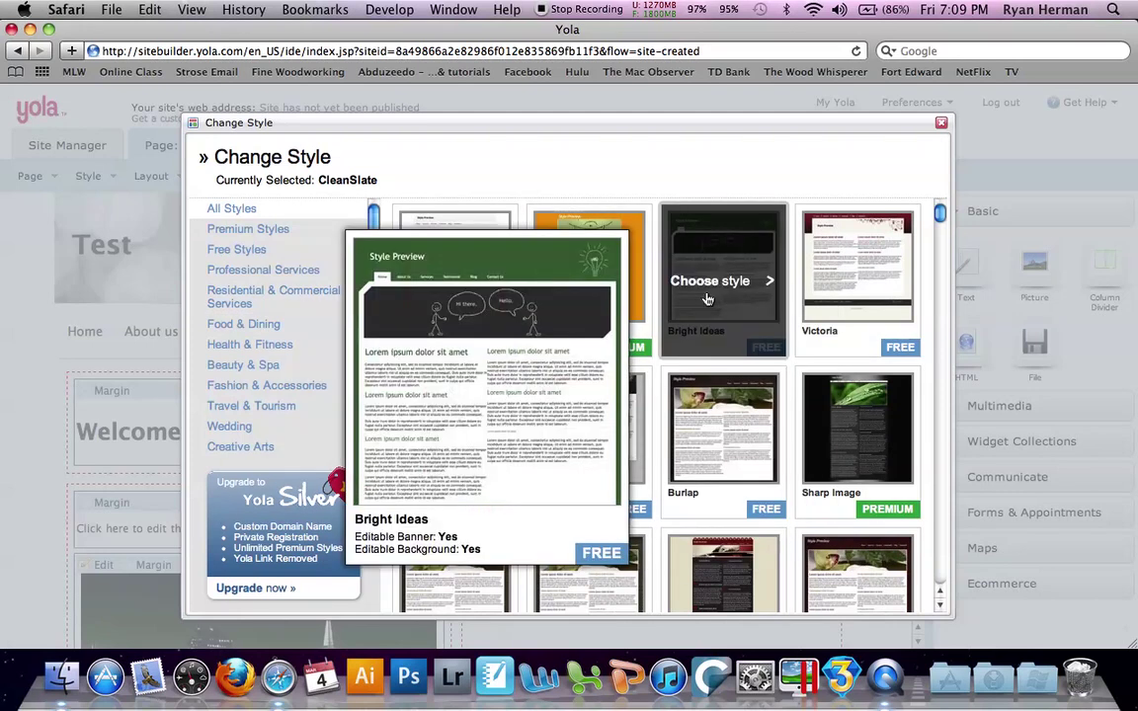
{"action": "left_click", "coordinate": [707, 286]}
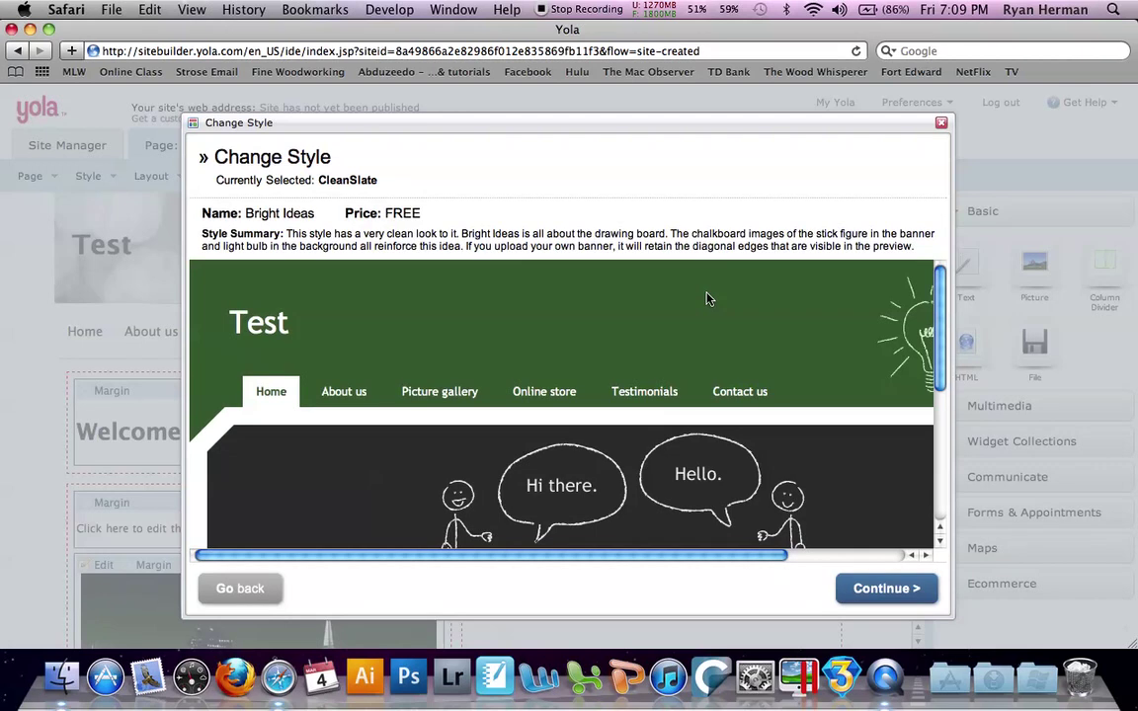
{"action": "scroll", "coordinate": [708, 300], "scroll_direction": "down", "scroll_amount": 5}
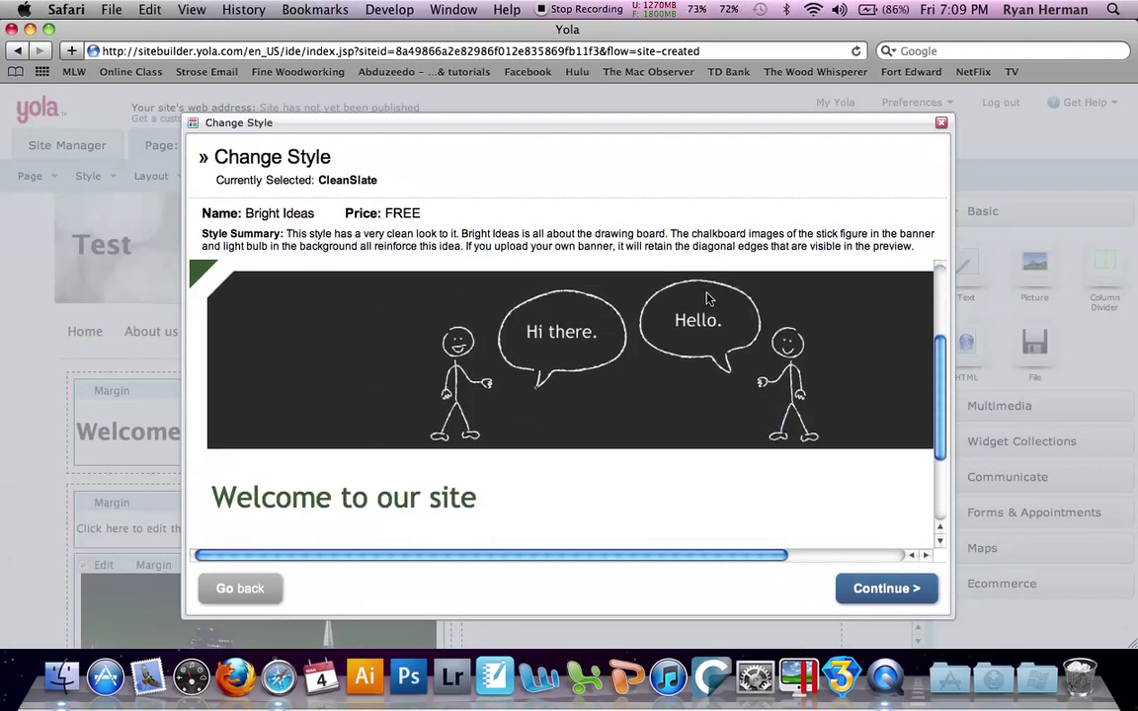
{"action": "scroll", "coordinate": [707, 299], "scroll_direction": "down", "scroll_amount": 2}
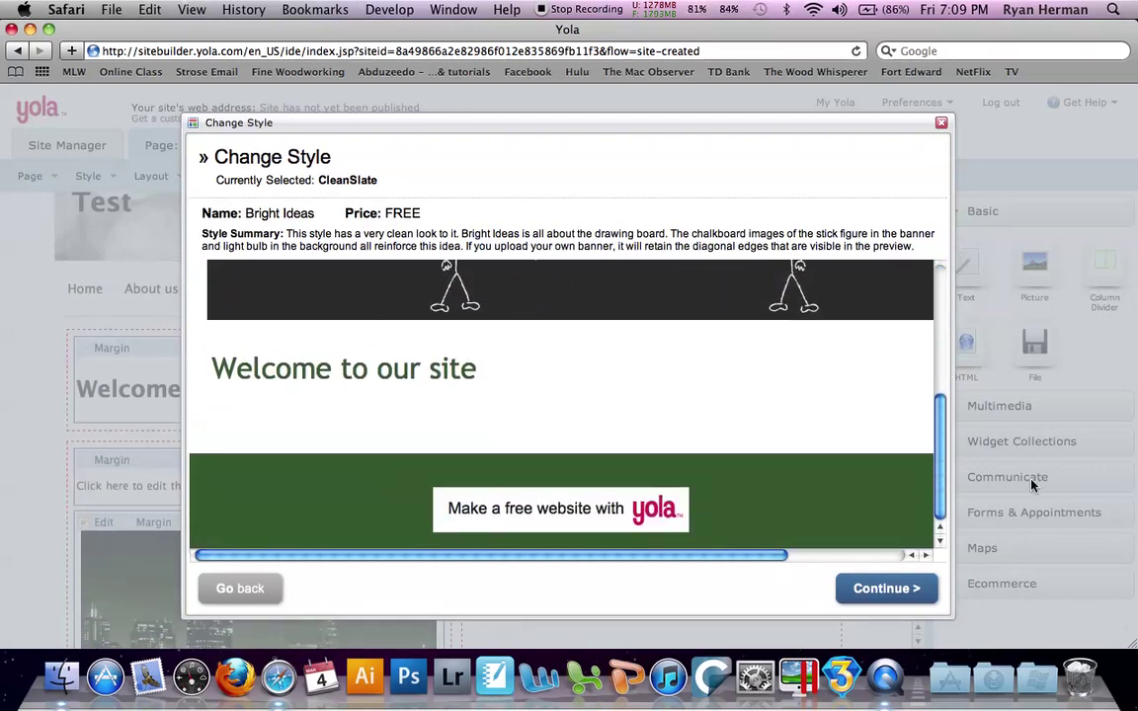
{"action": "left_click", "coordinate": [873, 589]}
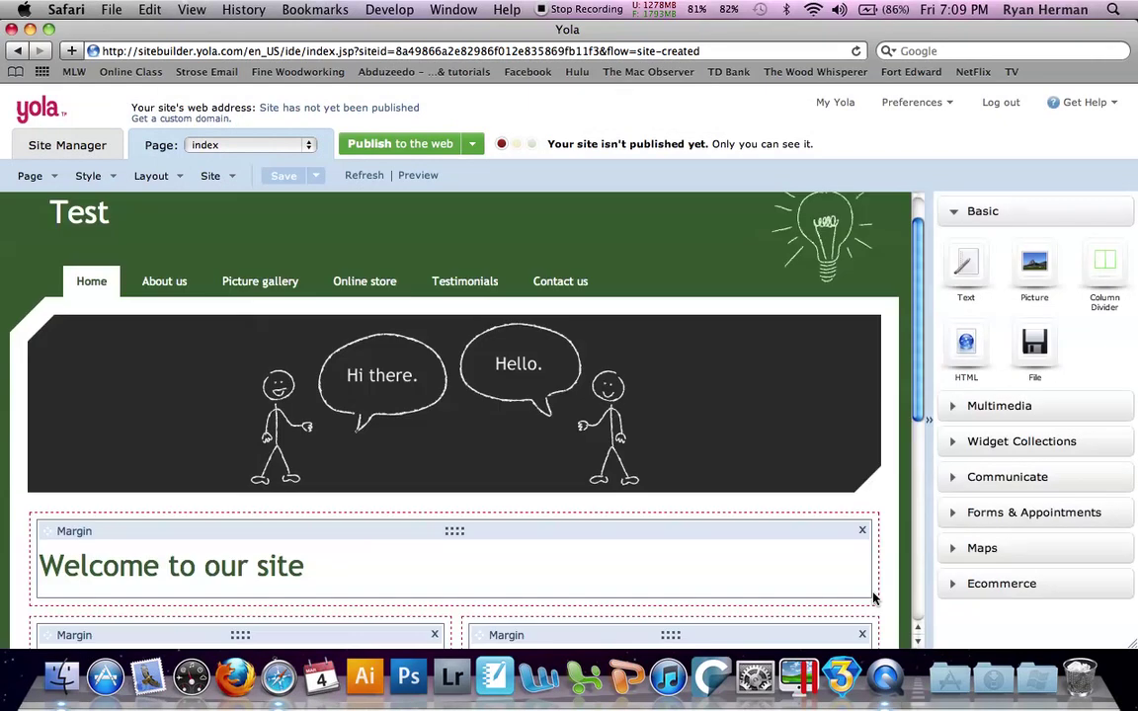
{"action": "scroll", "coordinate": [592, 385], "scroll_direction": "down", "scroll_amount": 3}
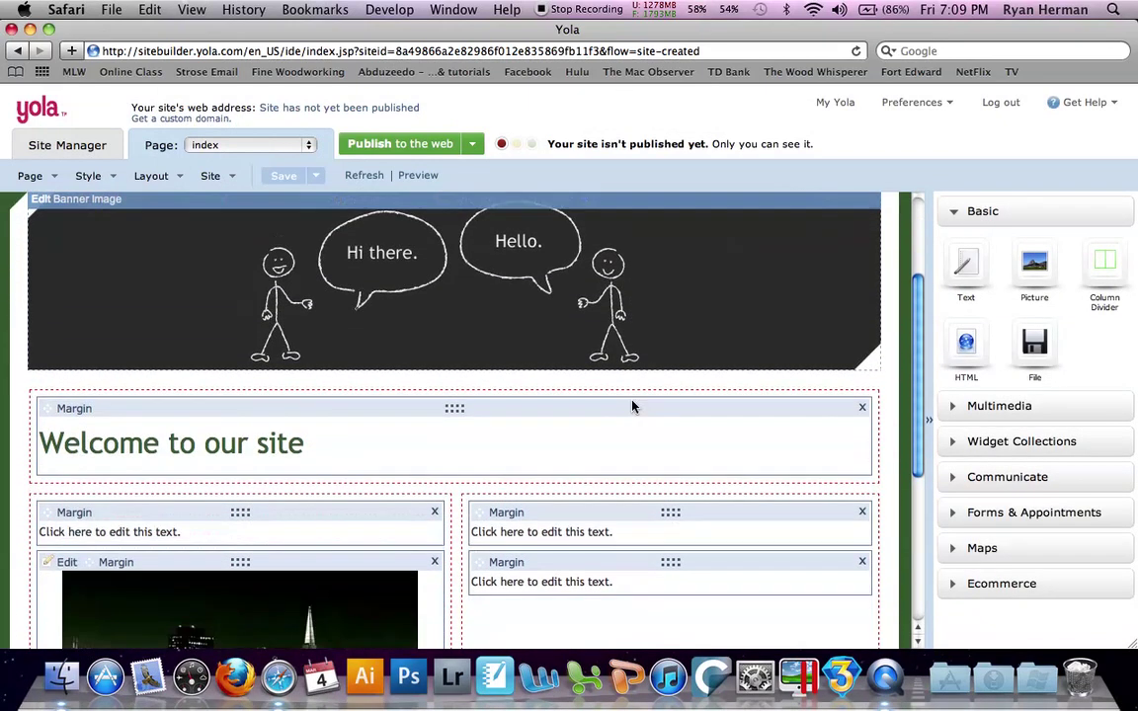
{"action": "scroll", "coordinate": [632, 405], "scroll_direction": "down", "scroll_amount": 5}
{"action": "scroll", "coordinate": [633, 403], "scroll_direction": "up", "scroll_amount": 4}
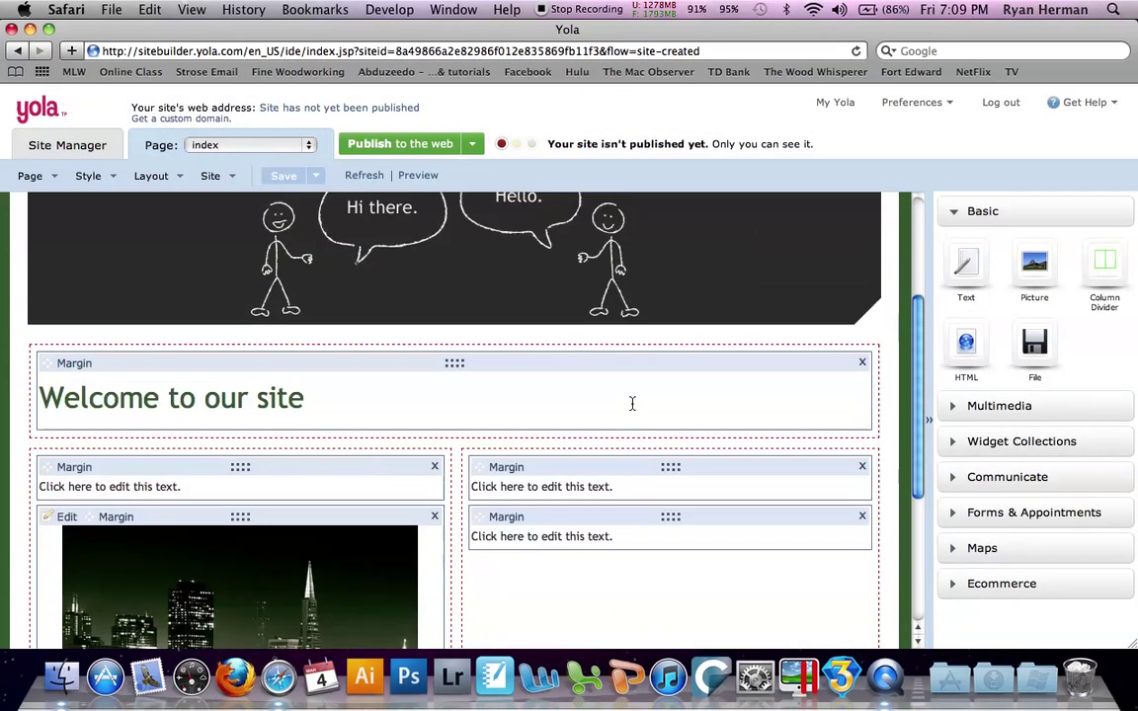
{"action": "scroll", "coordinate": [632, 404], "scroll_direction": "up", "scroll_amount": 5}
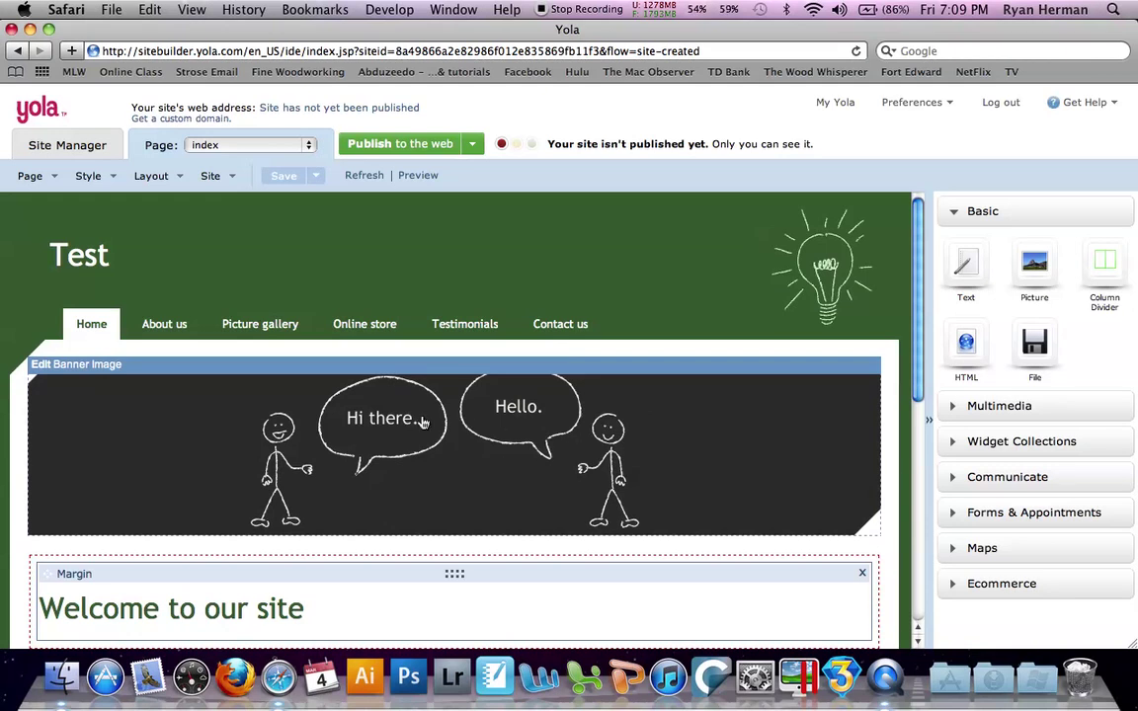
{"action": "scroll", "coordinate": [423, 423], "scroll_direction": "down", "scroll_amount": 3}
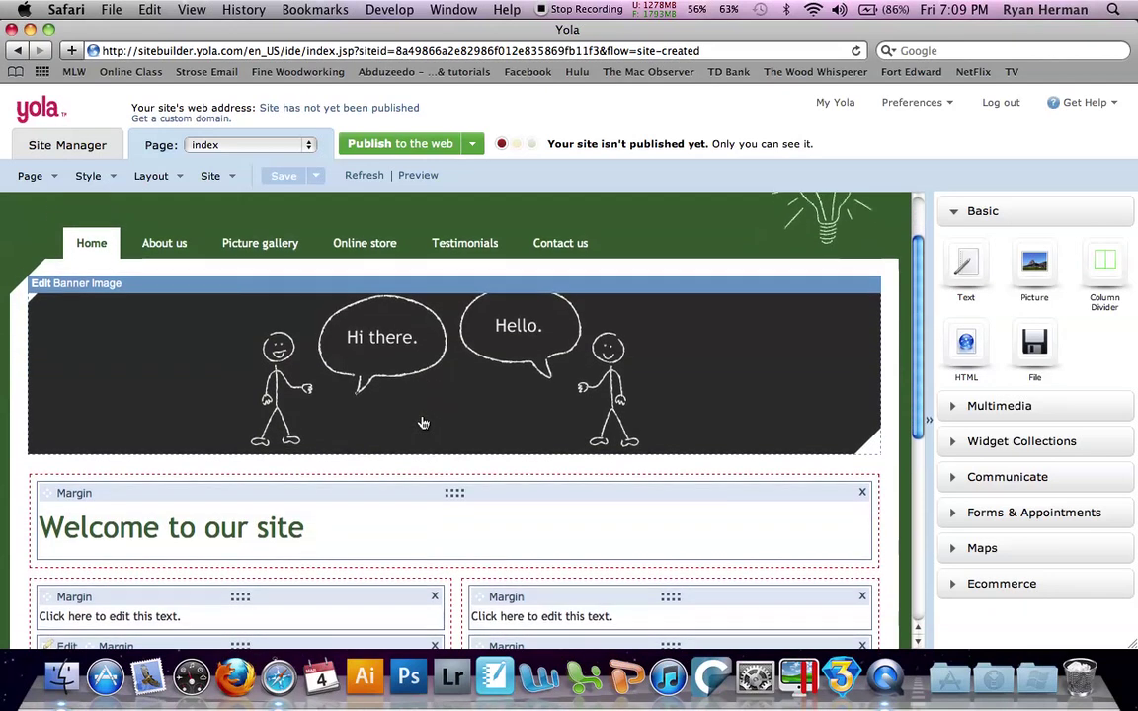
{"action": "scroll", "coordinate": [423, 422], "scroll_direction": "down", "scroll_amount": 1}
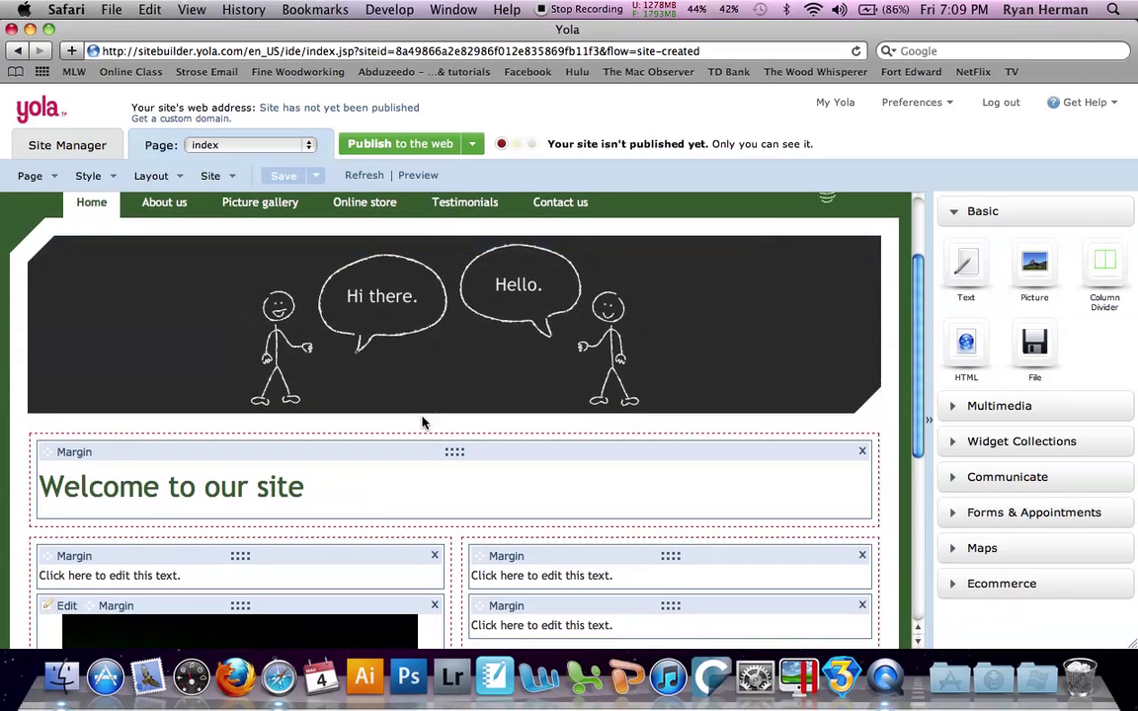
{"action": "scroll", "coordinate": [421, 423], "scroll_direction": "down", "scroll_amount": 1}
Move the Welcome block to the left column, then delete it and the first sample text block
{"action": "left_click_drag", "start_coordinate": [422, 407], "coordinate": [441, 512]}
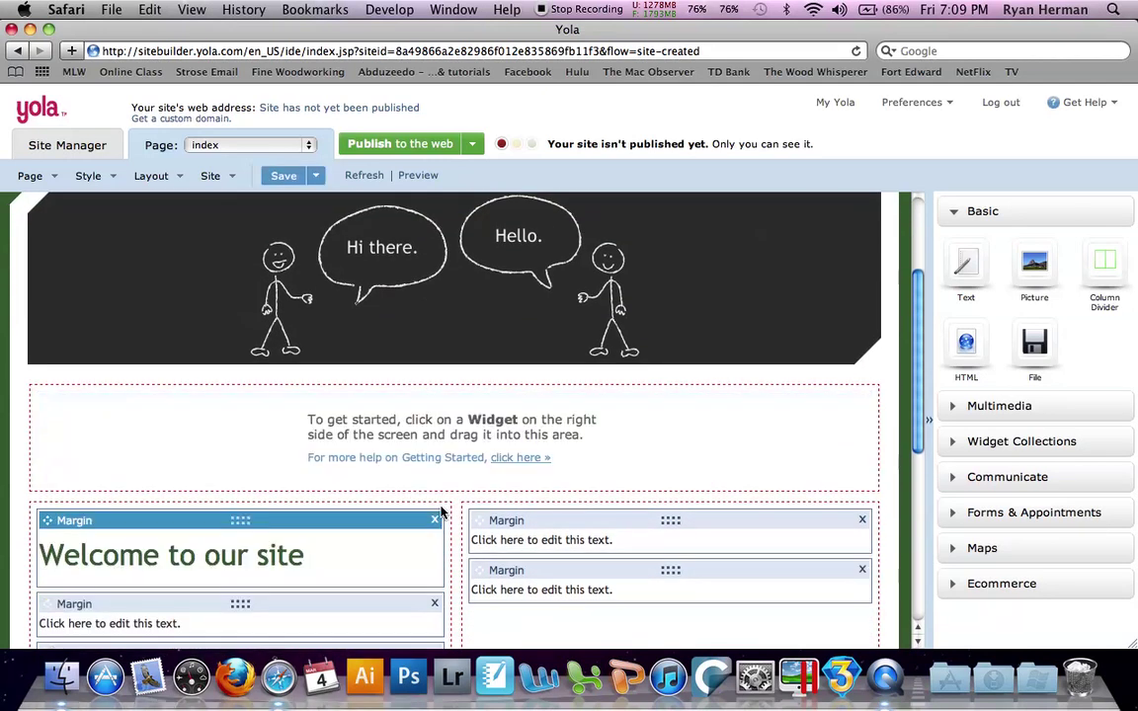
{"action": "scroll", "coordinate": [442, 512], "scroll_direction": "down", "scroll_amount": 3}
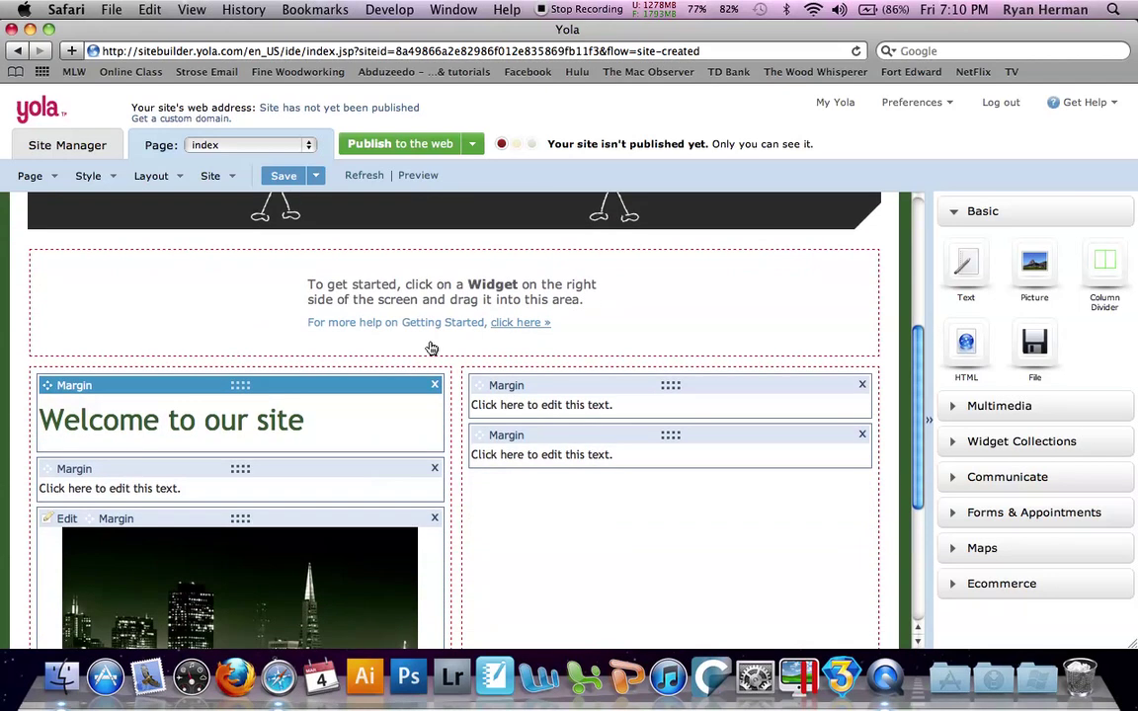
{"action": "left_click", "coordinate": [433, 386]}
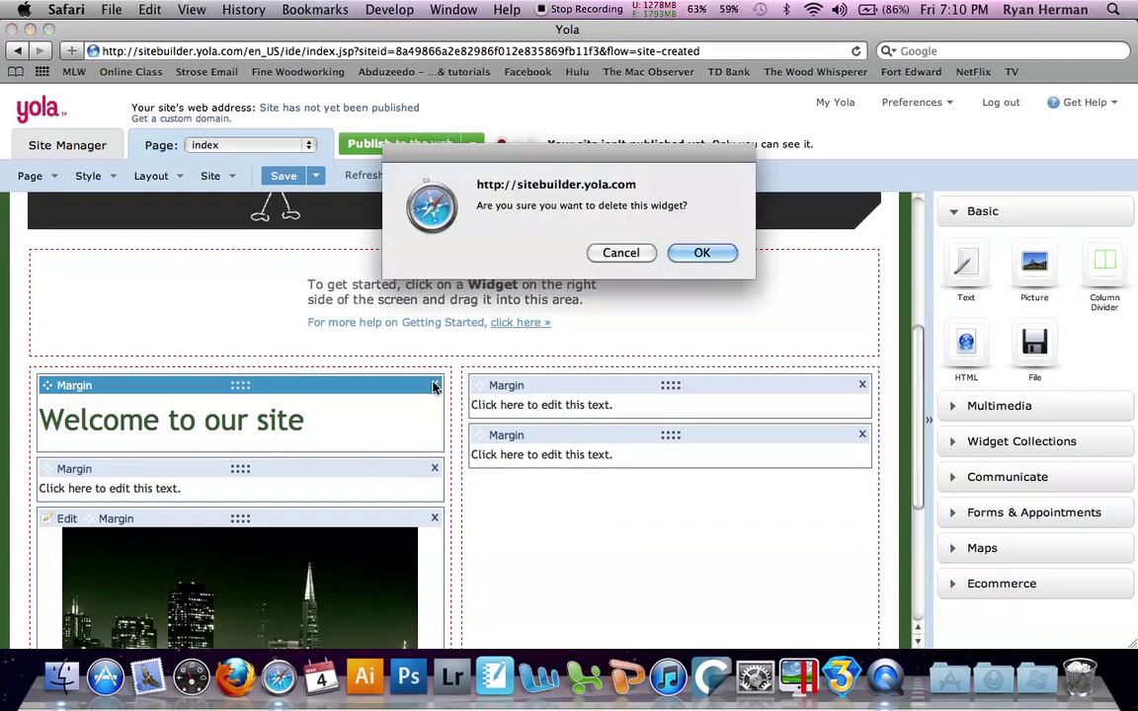
{"action": "left_click", "coordinate": [728, 259]}
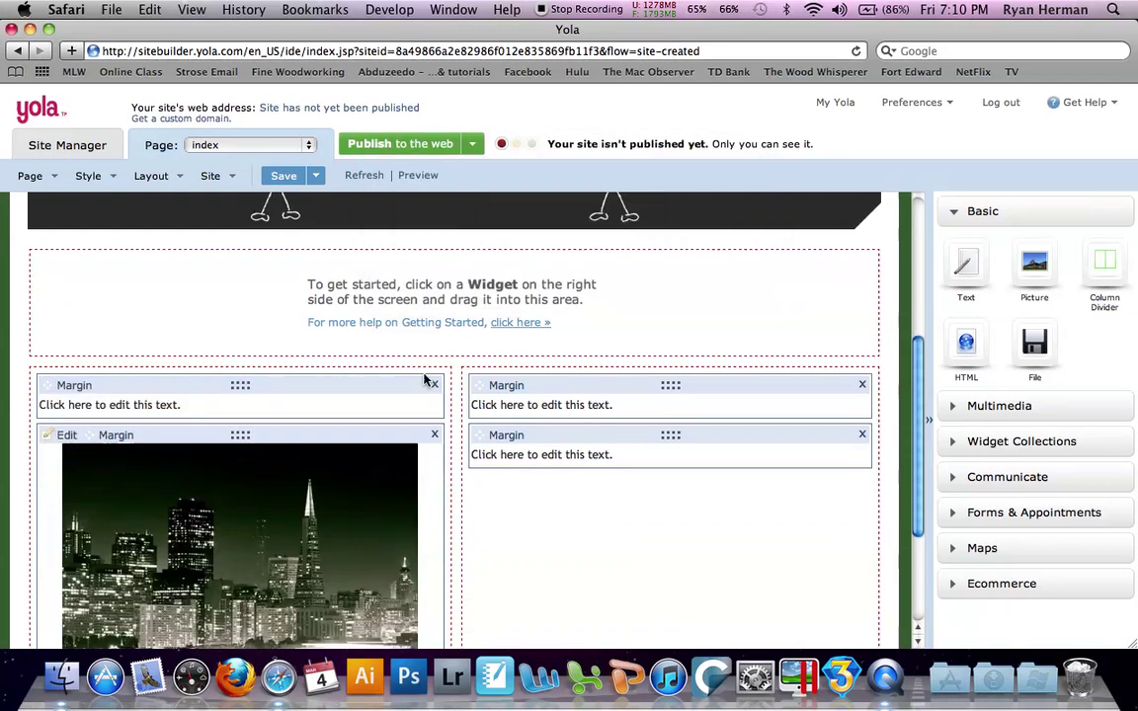
{"action": "left_click", "coordinate": [434, 386]}
{"action": "left_click", "coordinate": [702, 253]}
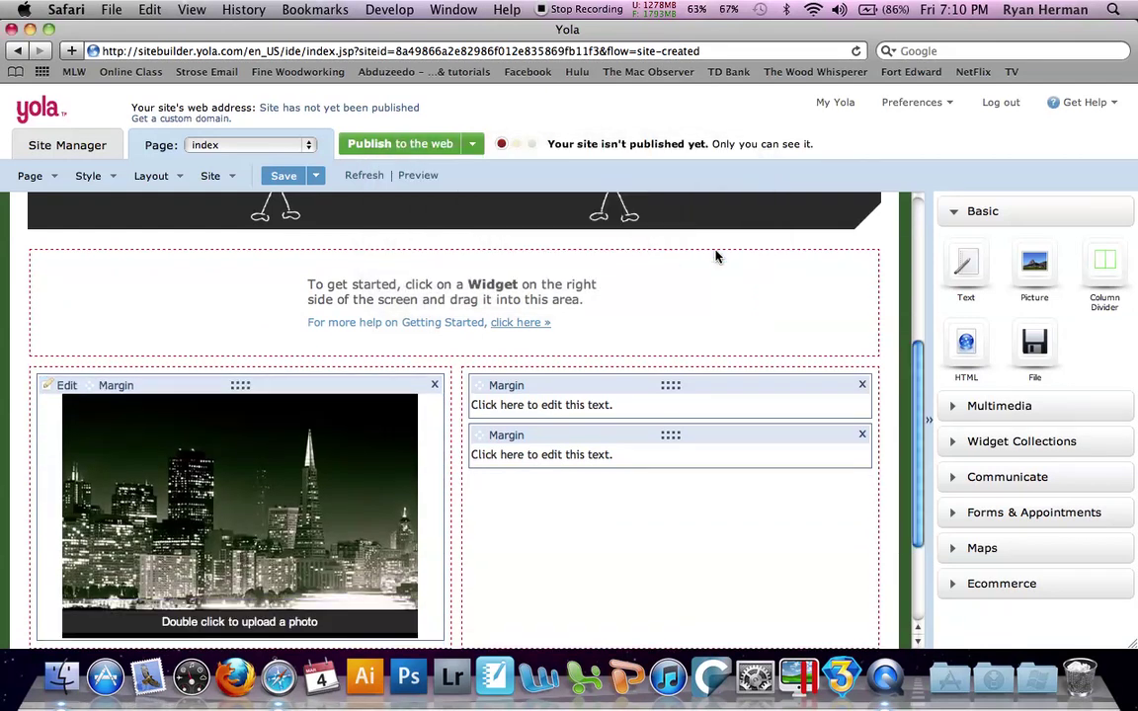
Delete the city photo and both remaining text blocks in the right column
{"action": "left_click", "coordinate": [435, 384]}
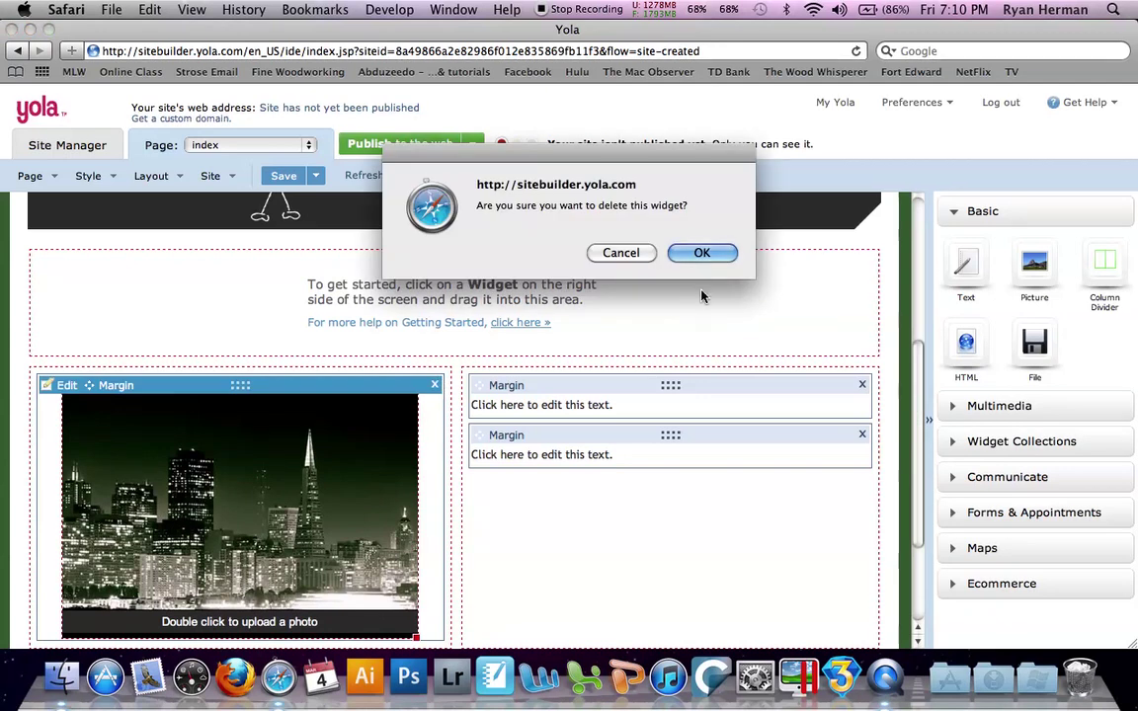
{"action": "left_click", "coordinate": [715, 263]}
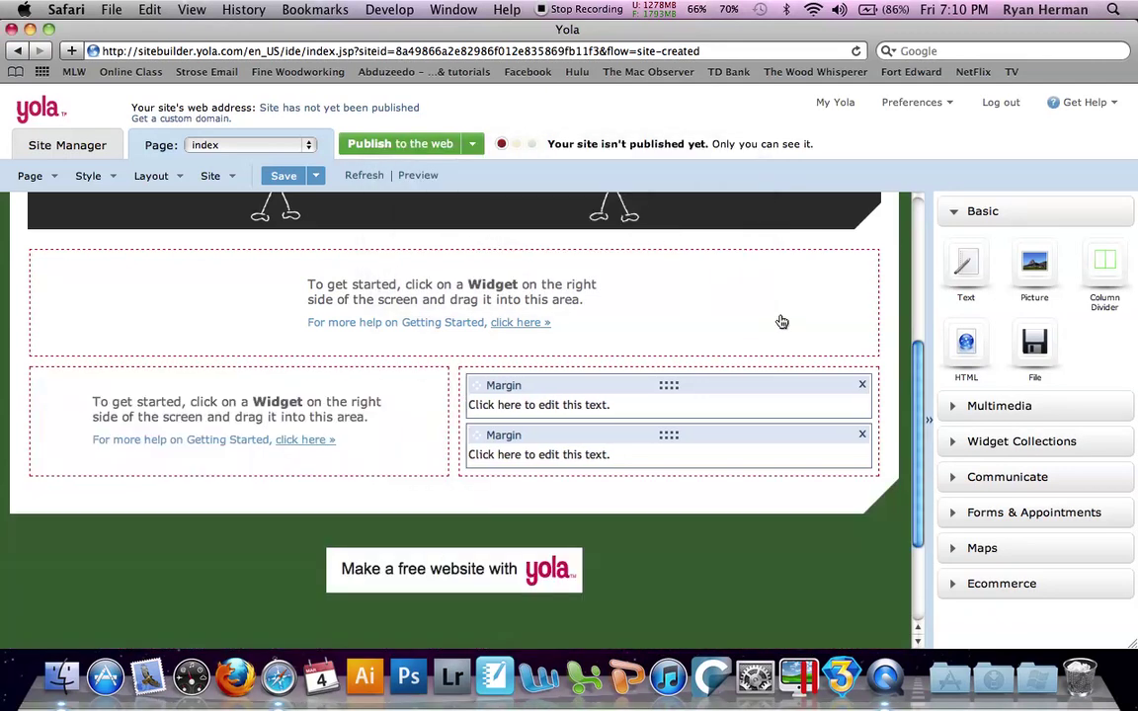
{"action": "left_click", "coordinate": [863, 385]}
{"action": "left_click", "coordinate": [701, 253]}
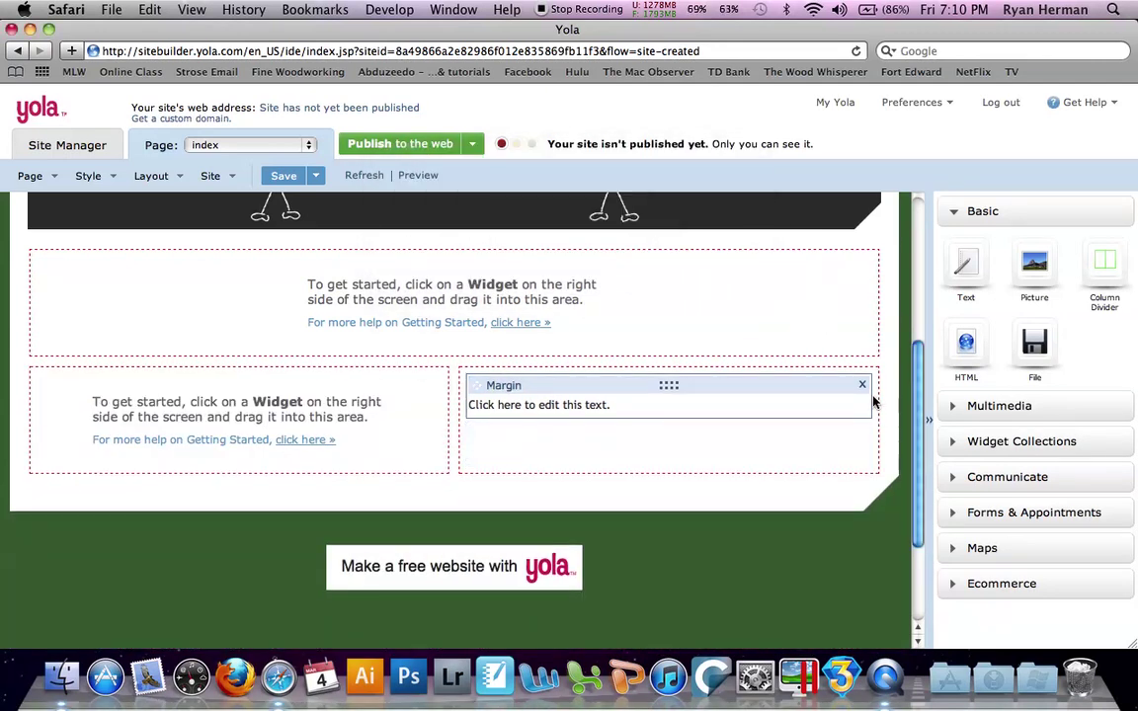
{"action": "left_click", "coordinate": [862, 386]}
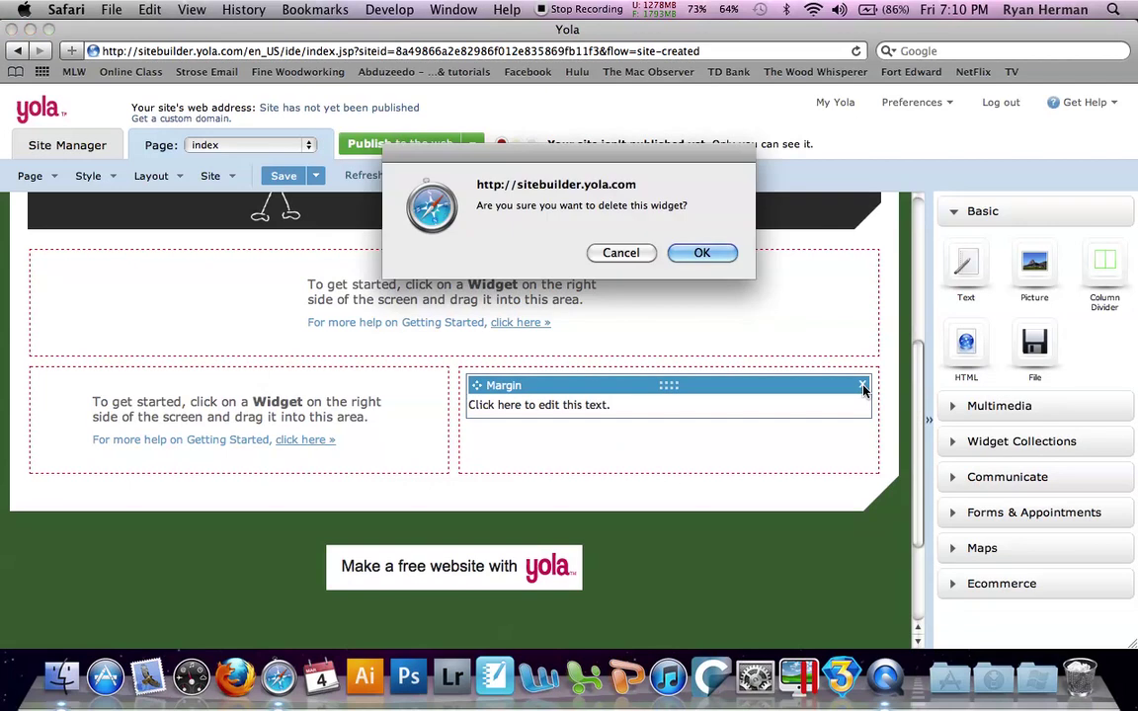
{"action": "left_click", "coordinate": [702, 253]}
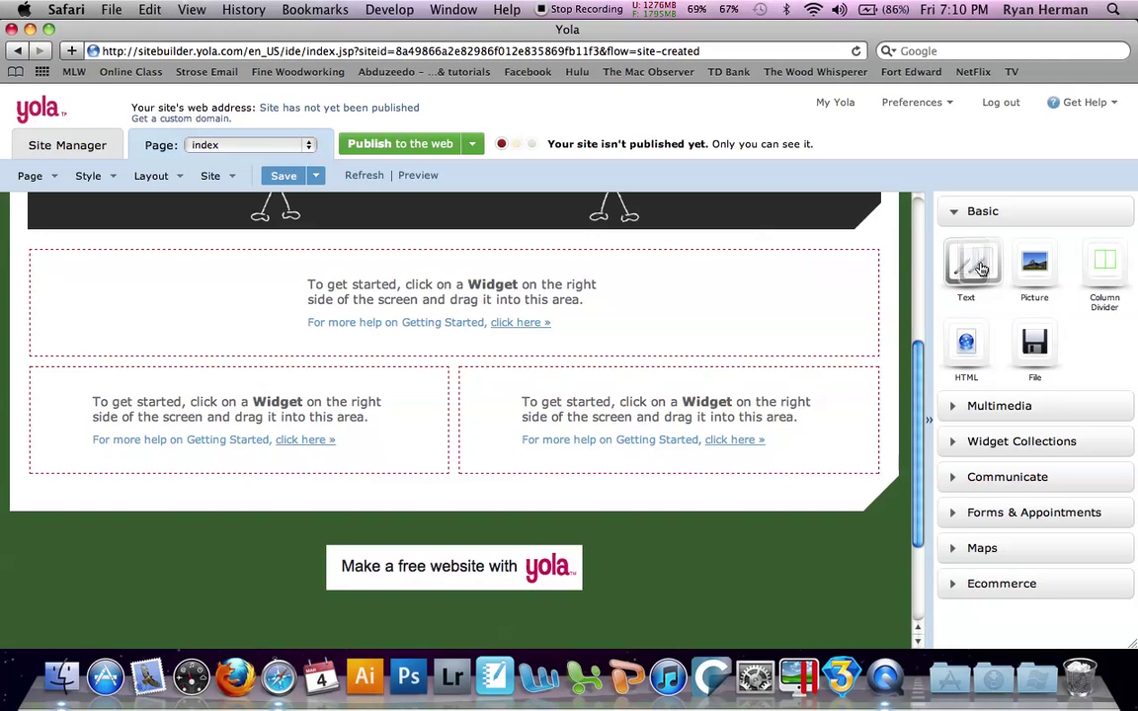
Drop a Text widget into the top content area and type 'Test' in it
{"action": "left_click_drag", "start_coordinate": [966, 264], "coordinate": [765, 315]}
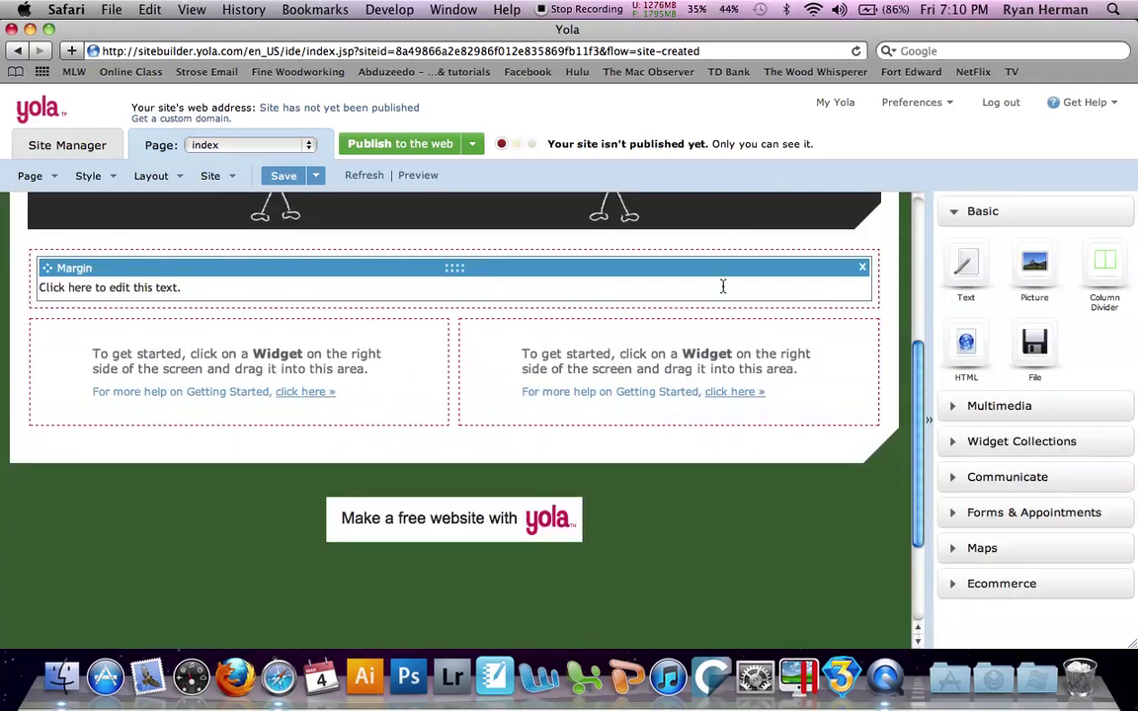
{"action": "left_click", "coordinate": [724, 288]}
{"action": "type", "text": "Test"}
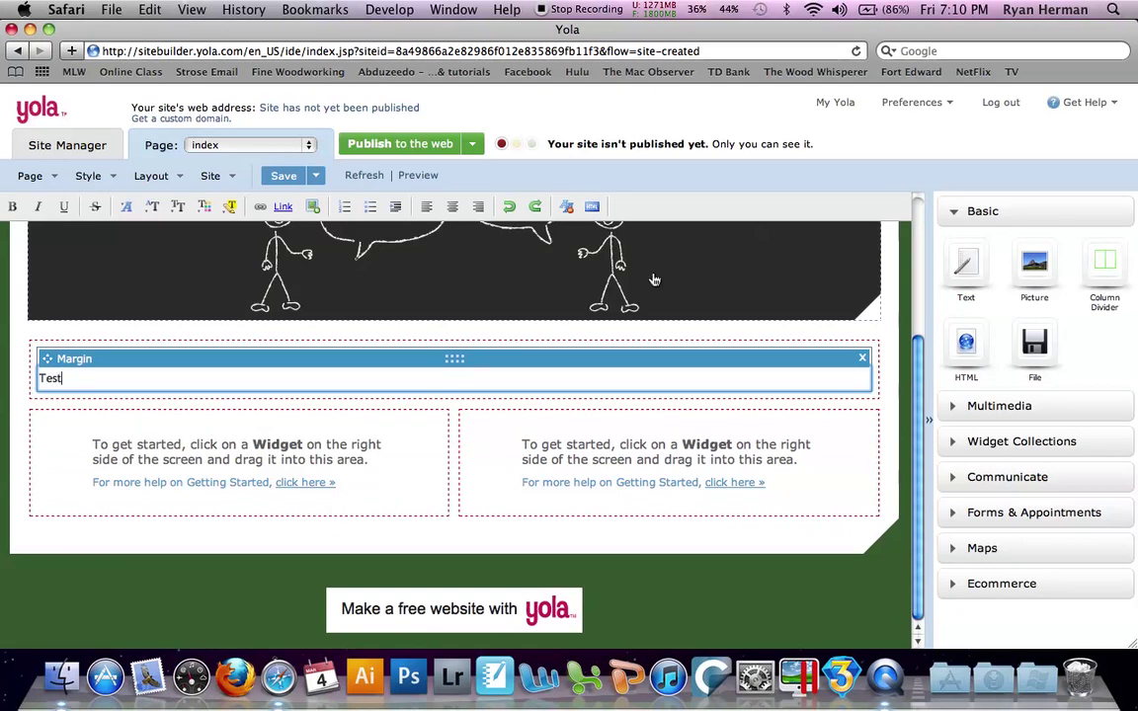
{"action": "left_click", "coordinate": [174, 186]}
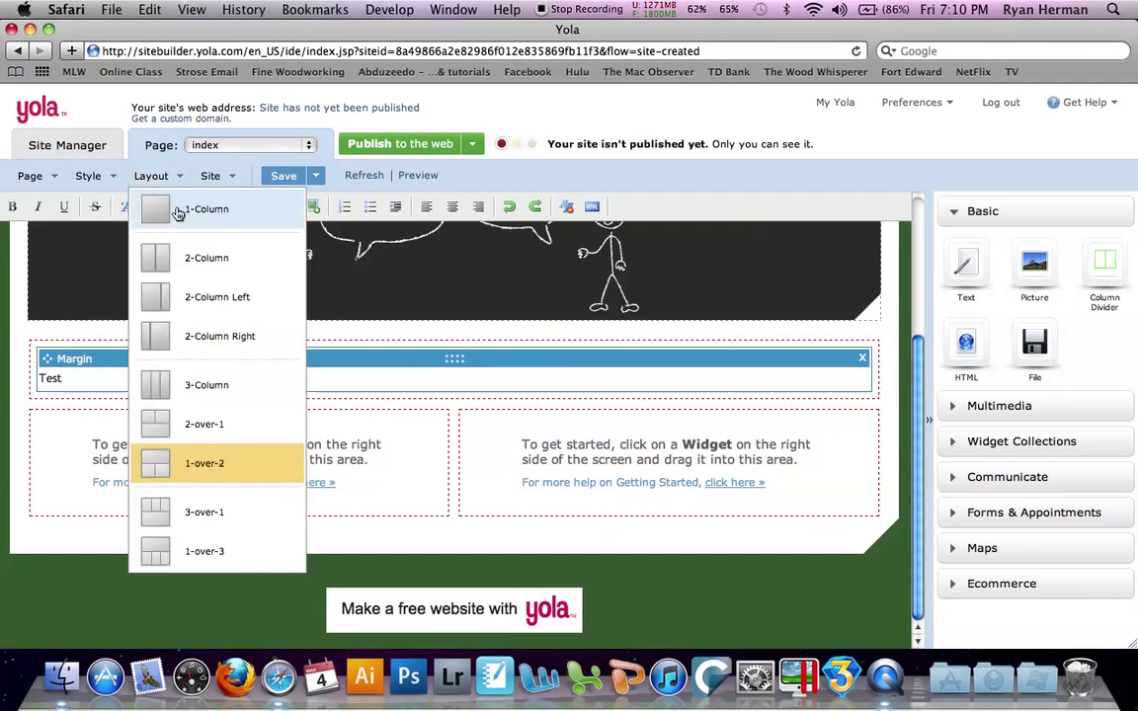
Switch the index page to a 2-Column layout, saving first, and cancel an attempted Picture insert
{"action": "left_click", "coordinate": [170, 261]}
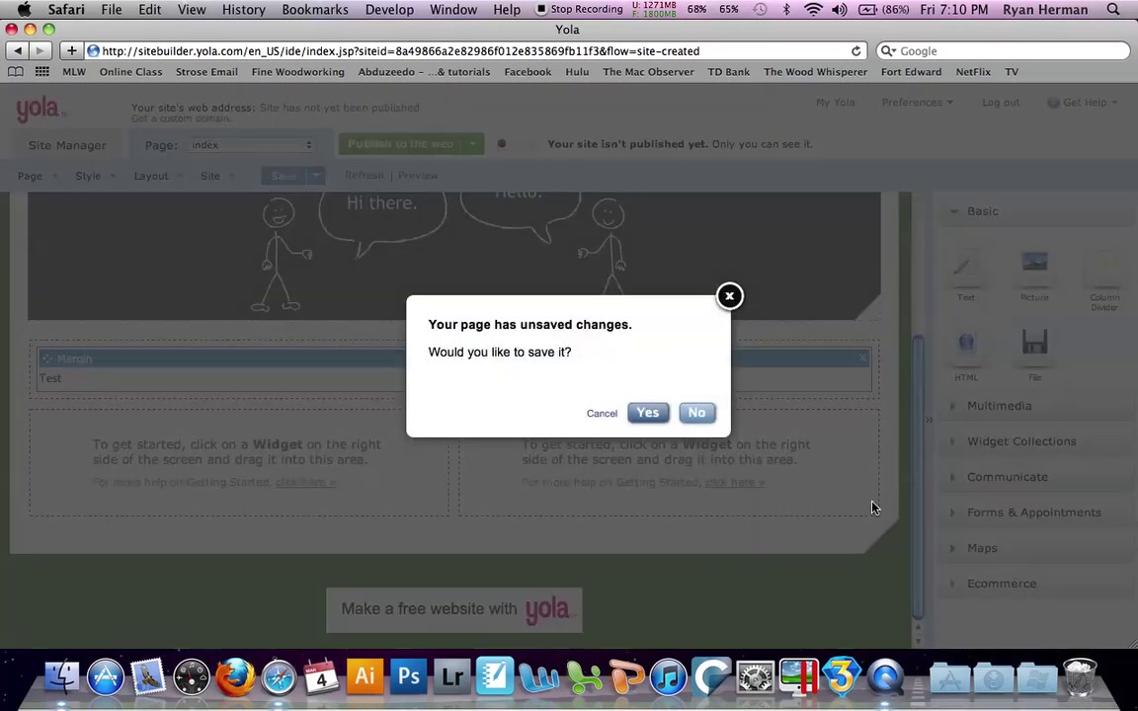
{"action": "left_click", "coordinate": [649, 413]}
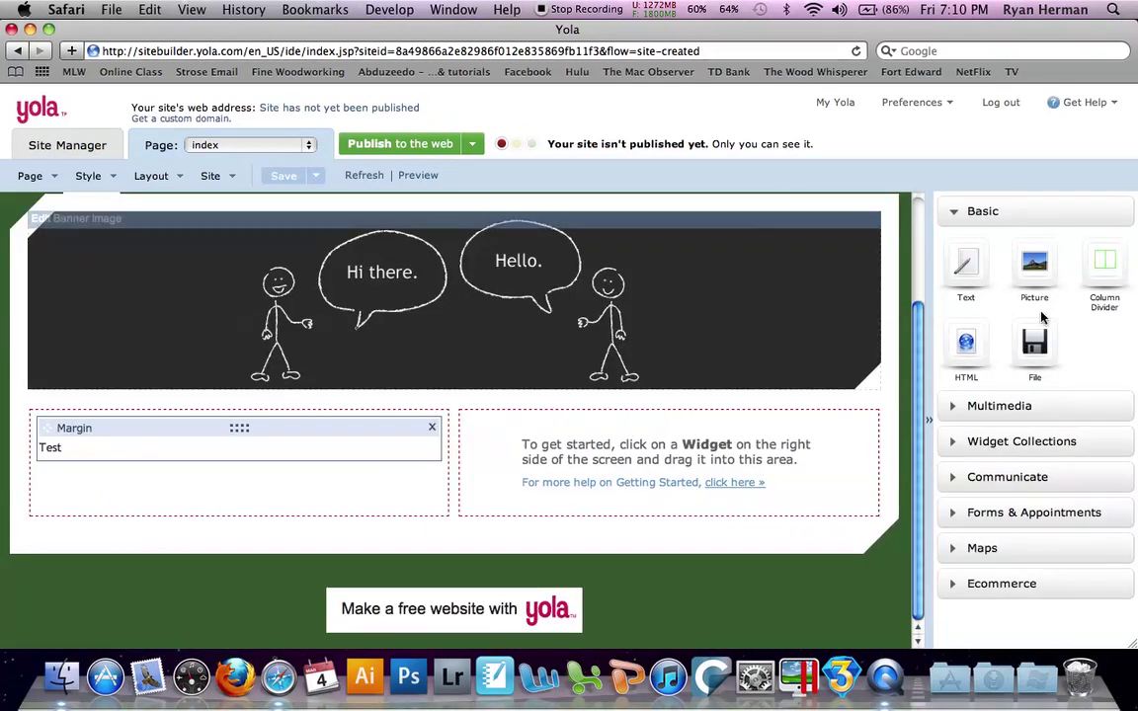
{"action": "left_click_drag", "start_coordinate": [1042, 263], "coordinate": [492, 457]}
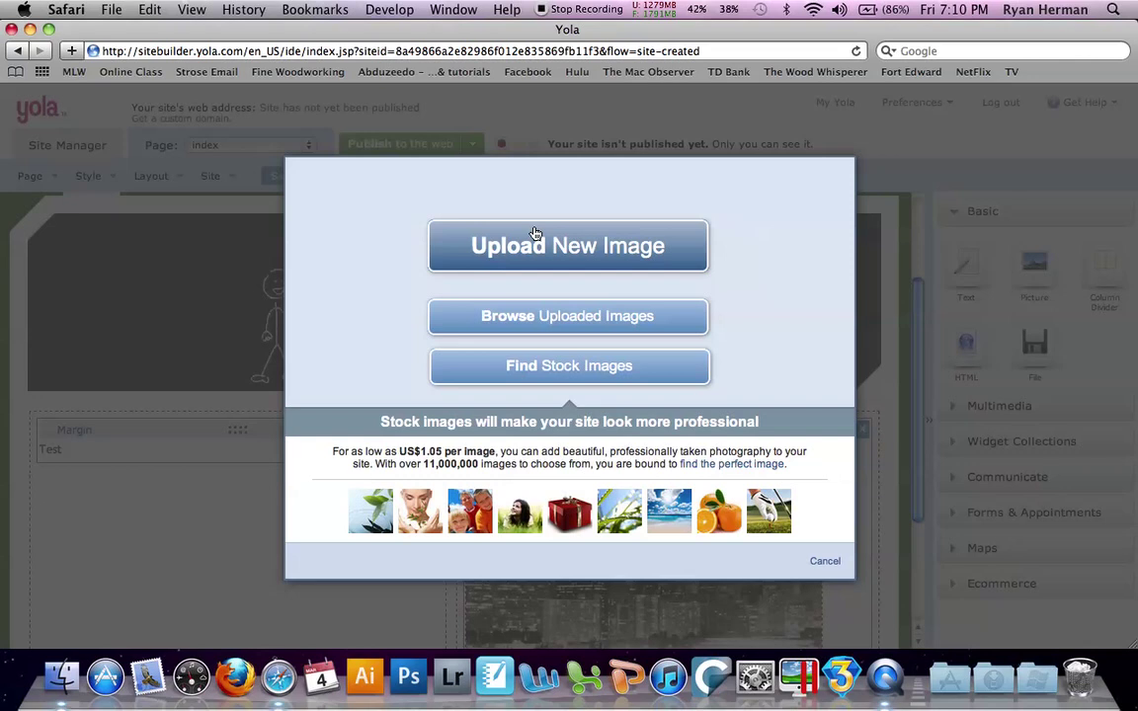
{"action": "left_click", "coordinate": [819, 563]}
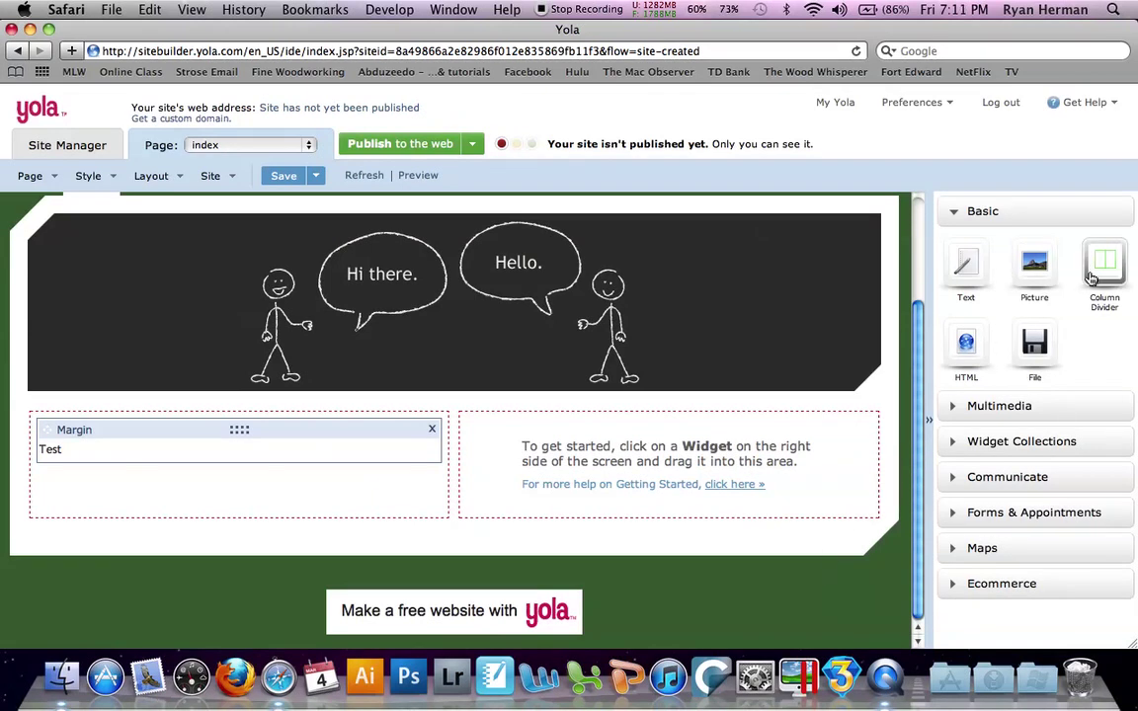
{"action": "left_click_drag", "start_coordinate": [968, 342], "coordinate": [805, 449]}
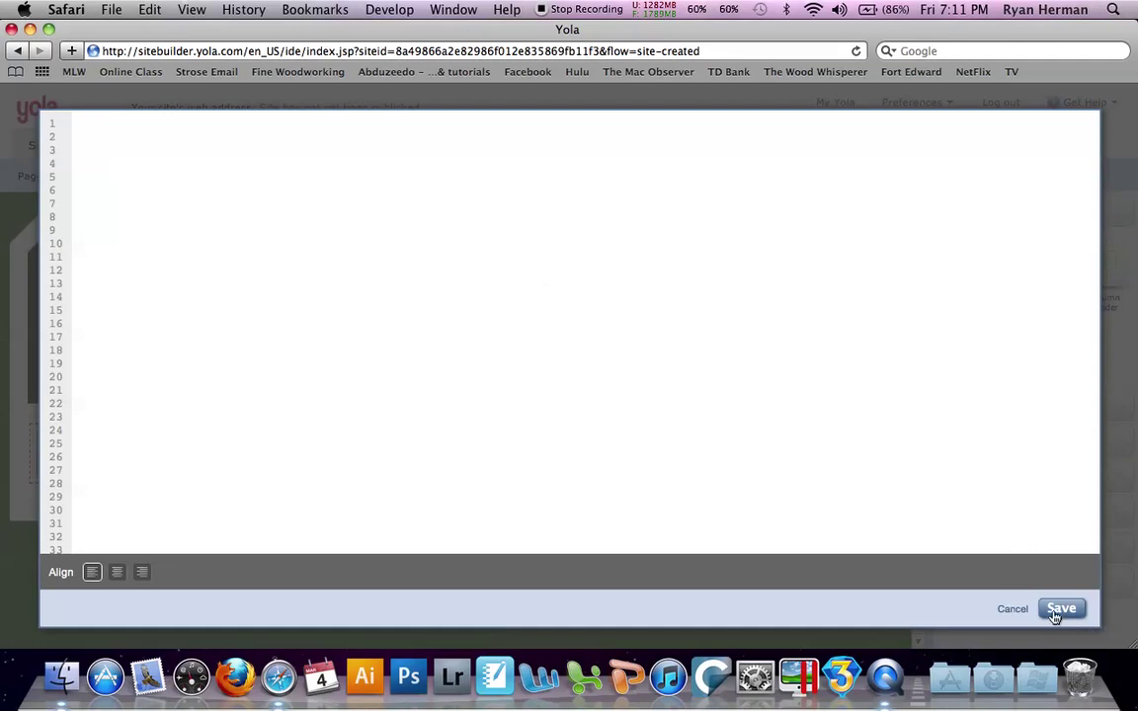
{"action": "left_click", "coordinate": [1013, 609]}
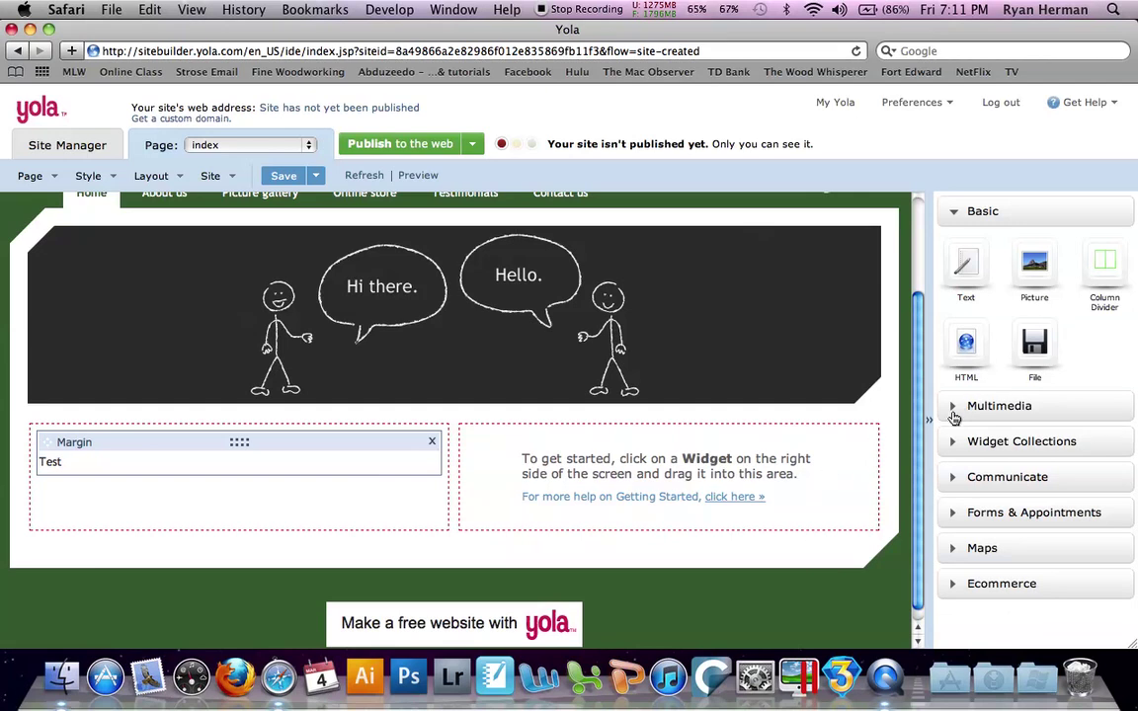
In the widget panel, expand Multimedia, Widget Collections, Communicate and Forms & Appointments
{"action": "left_click", "coordinate": [954, 414]}
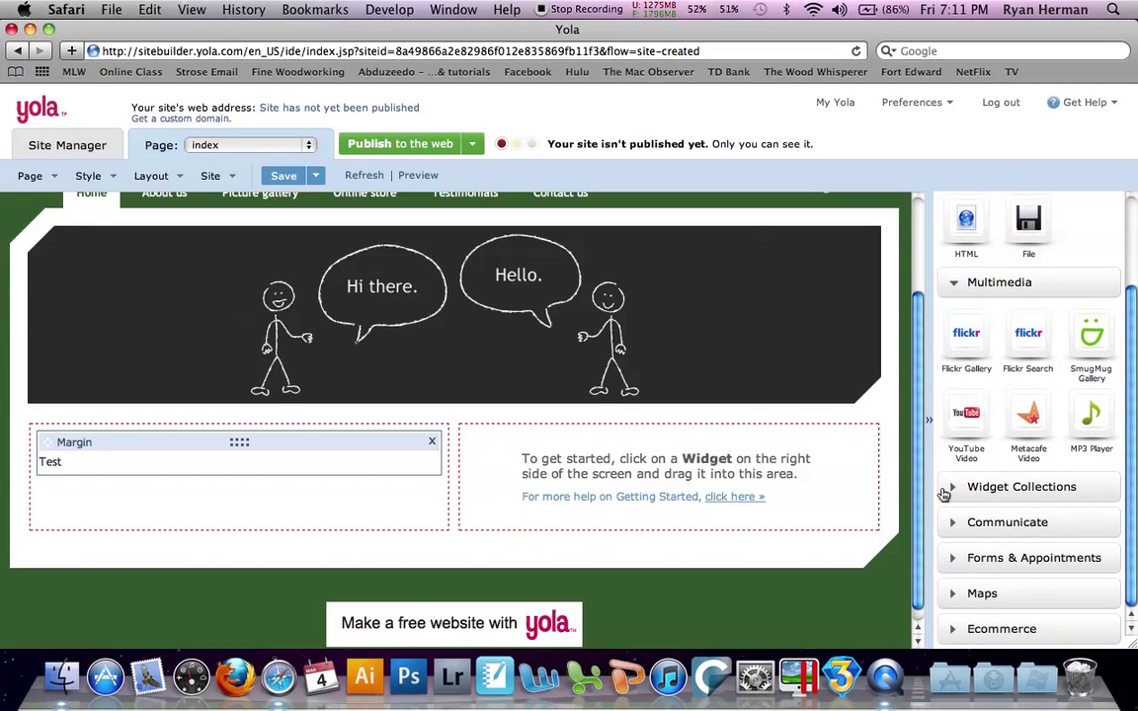
{"action": "left_click", "coordinate": [945, 490]}
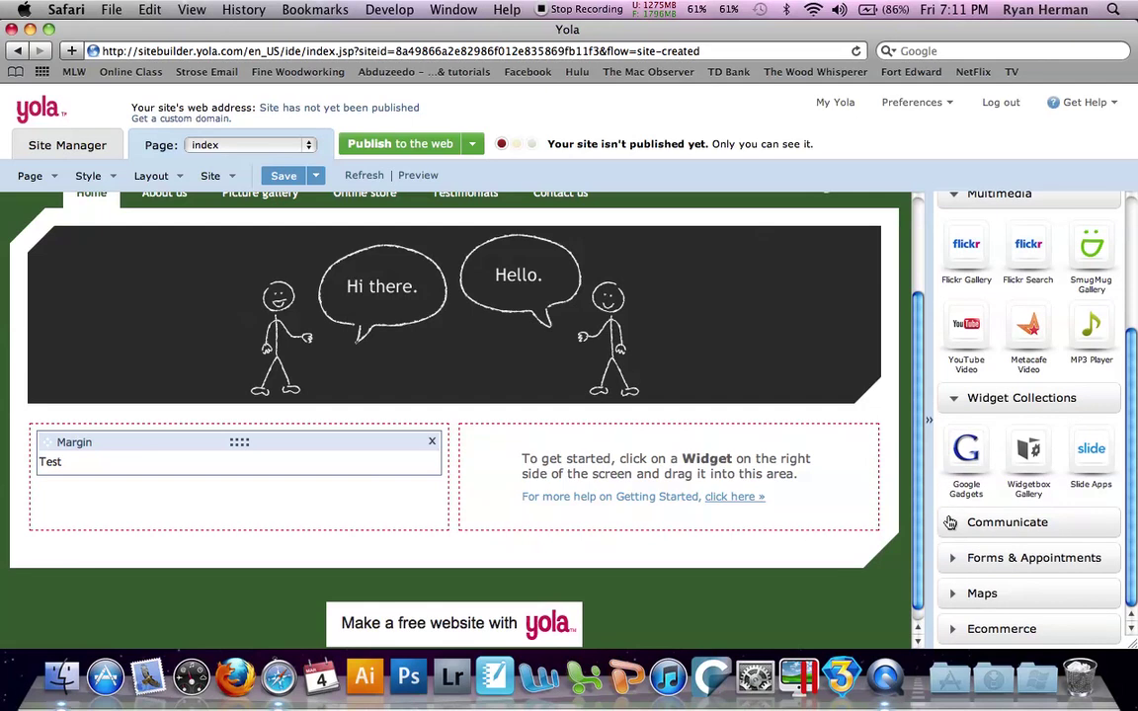
{"action": "left_click", "coordinate": [950, 522]}
{"action": "left_click", "coordinate": [953, 559]}
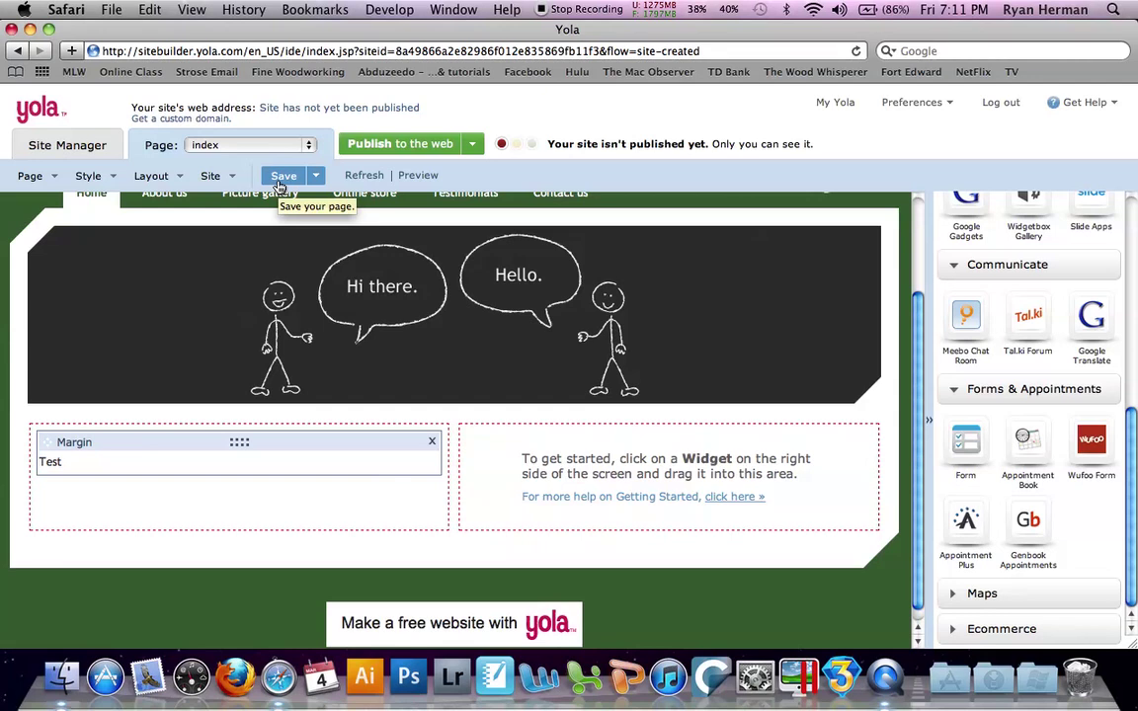
Save the index page, preview the Test site, then close the preview
{"action": "left_click", "coordinate": [281, 185]}
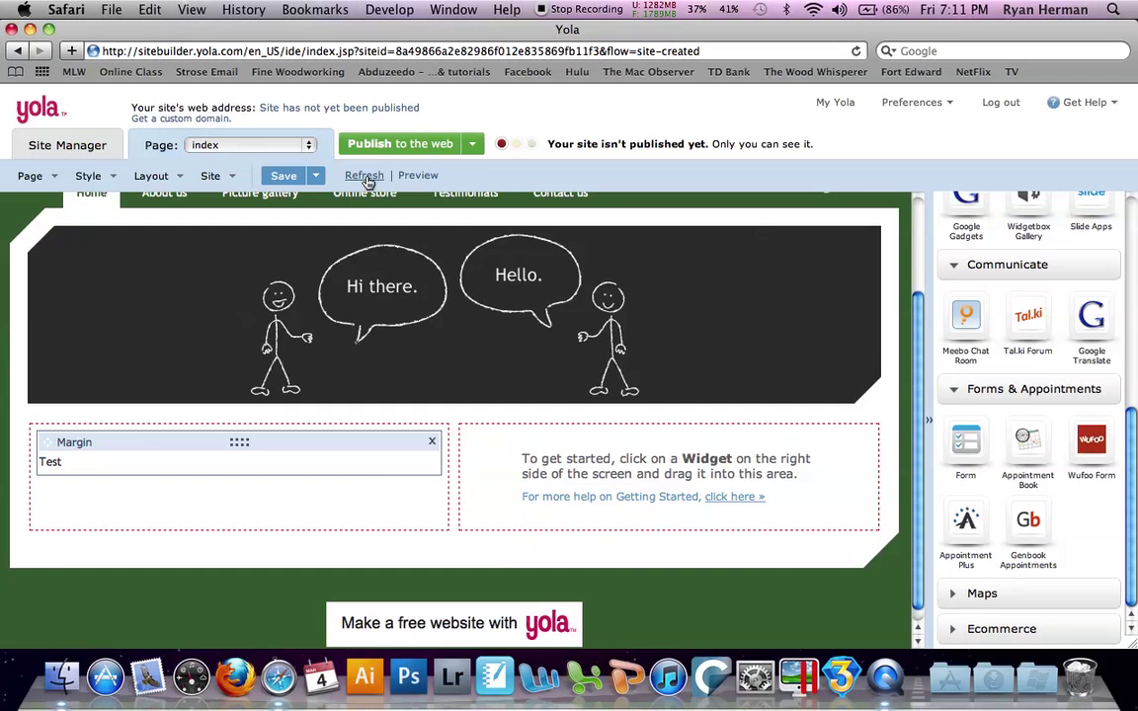
{"action": "left_click", "coordinate": [415, 176]}
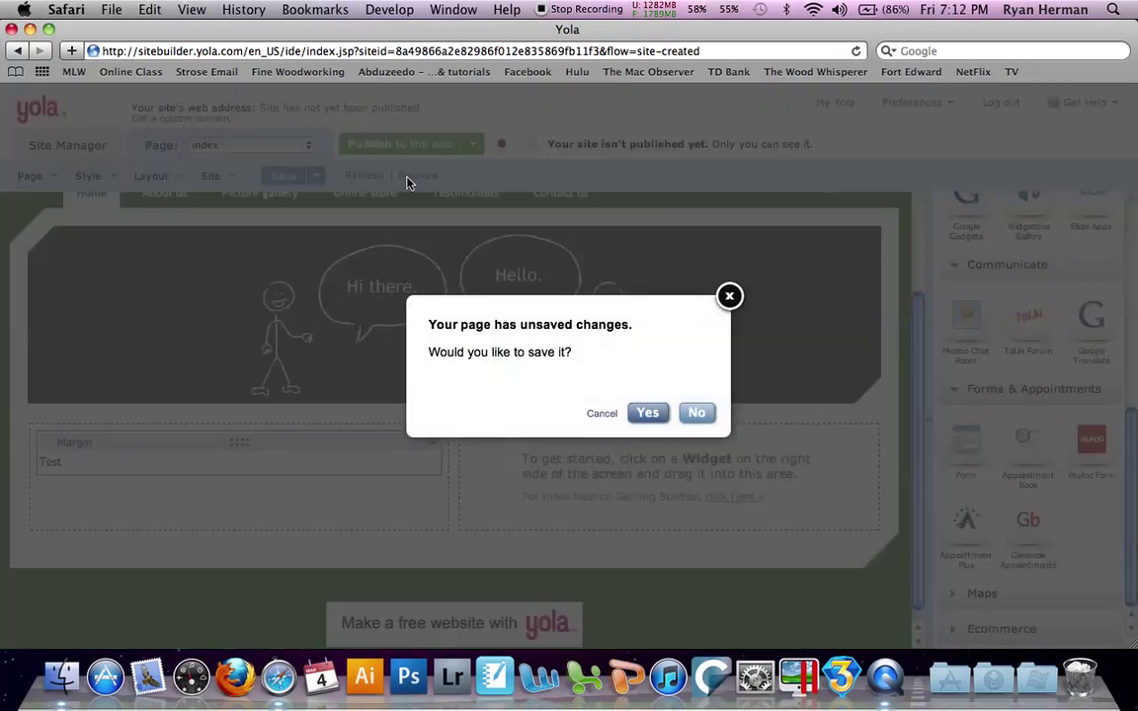
{"action": "left_click", "coordinate": [656, 415]}
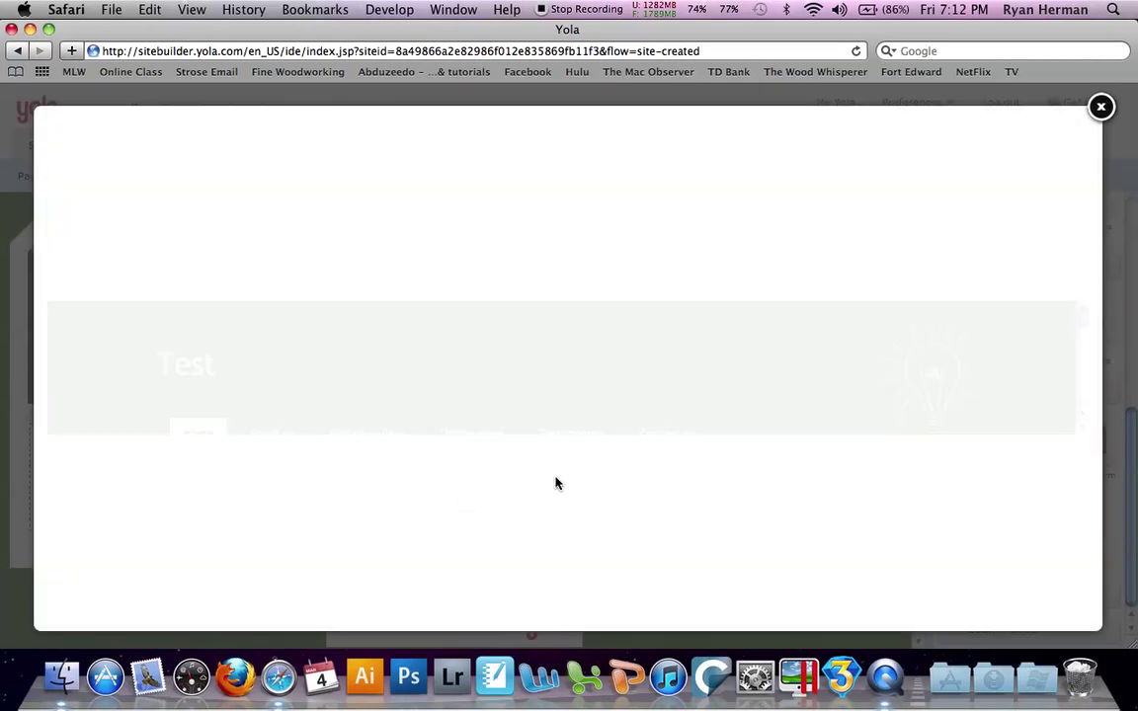
{"action": "scroll", "coordinate": [556, 482], "scroll_direction": "down", "scroll_amount": 1}
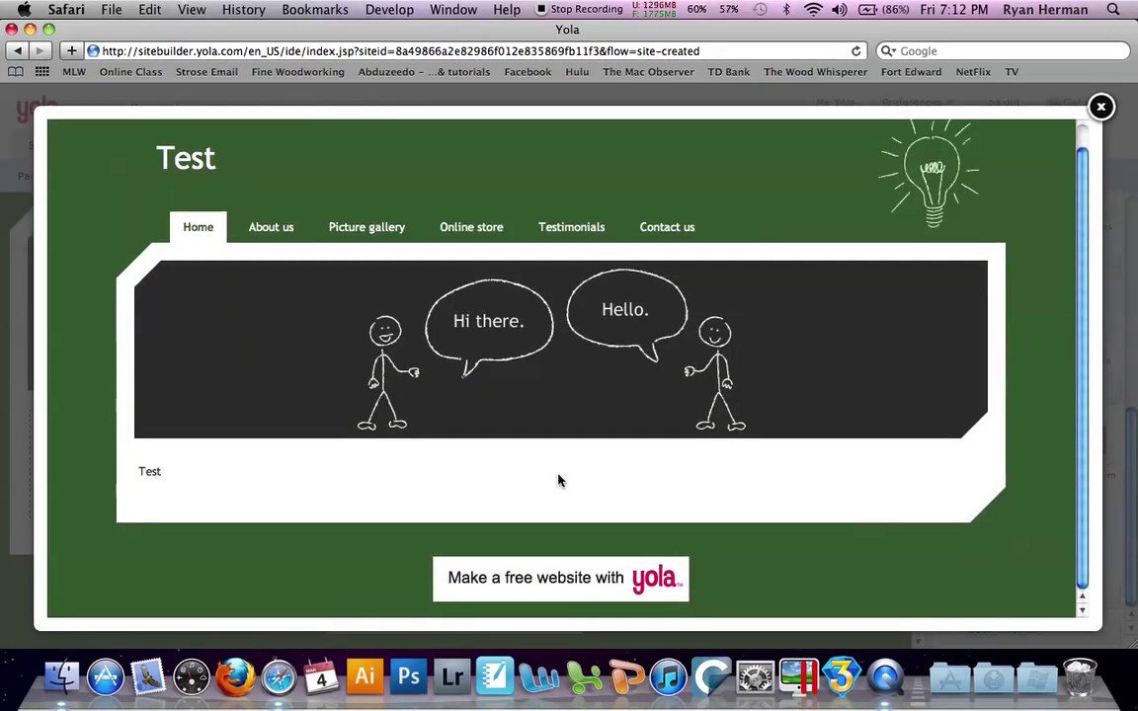
{"action": "scroll", "coordinate": [558, 481], "scroll_direction": "up", "scroll_amount": 1}
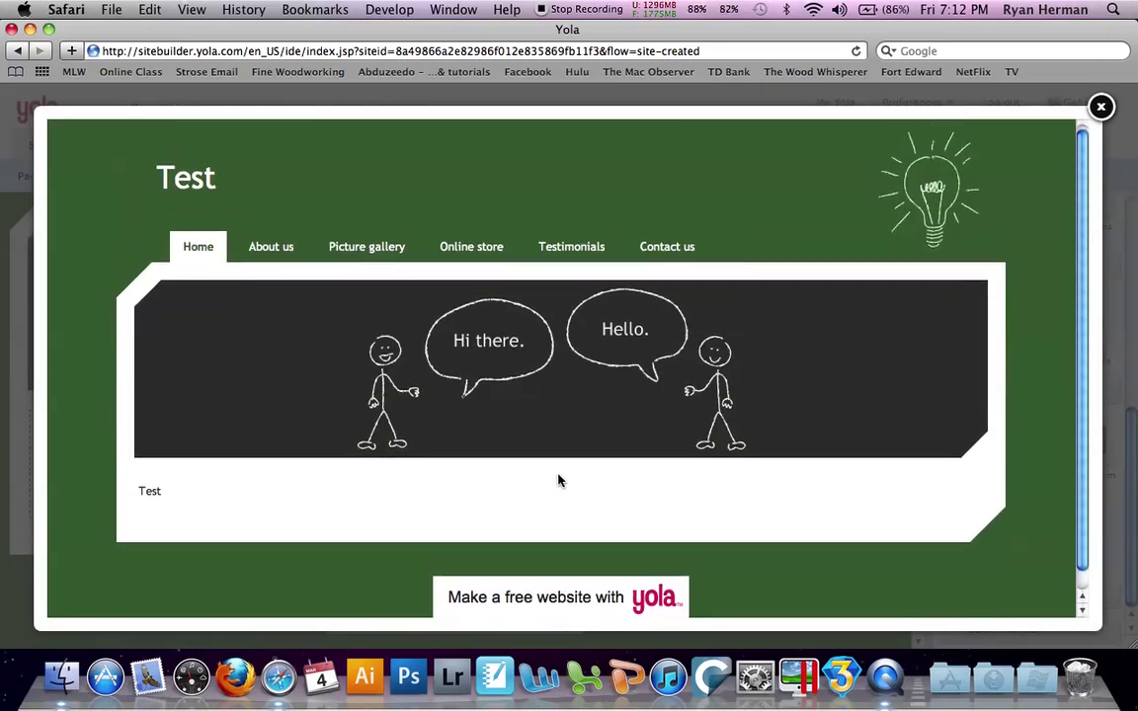
{"action": "left_click", "coordinate": [1101, 106]}
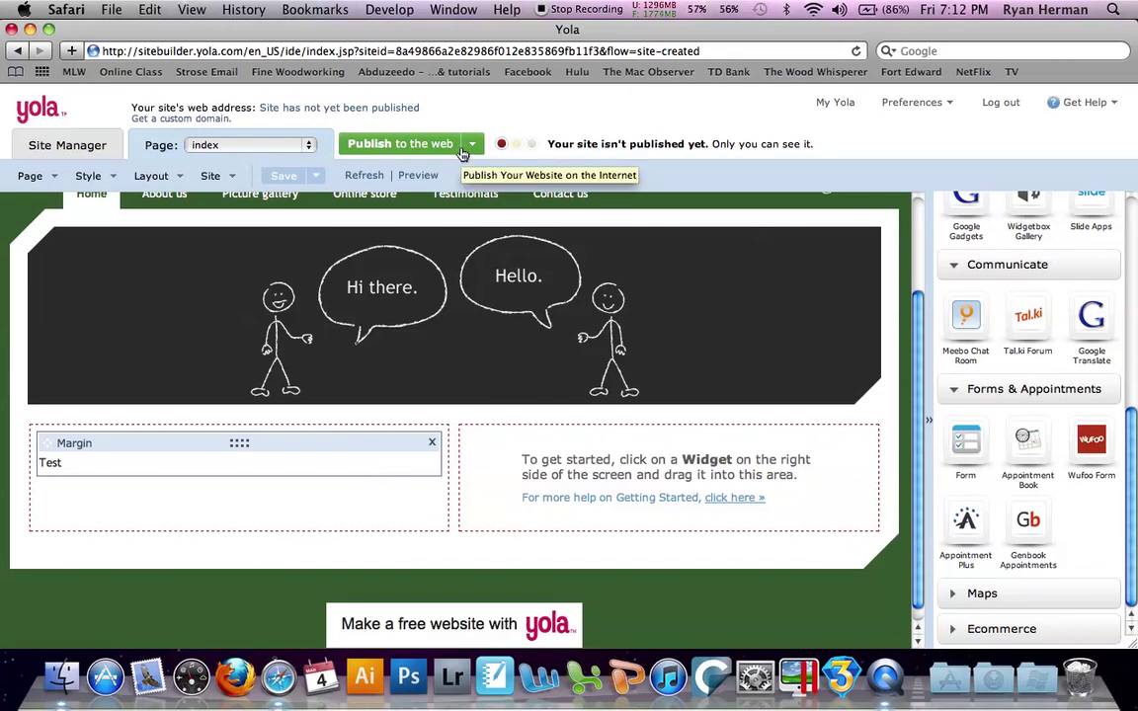
Look at the Publish options without publishing, then enter editing in the Test text widget
{"action": "left_click", "coordinate": [462, 150]}
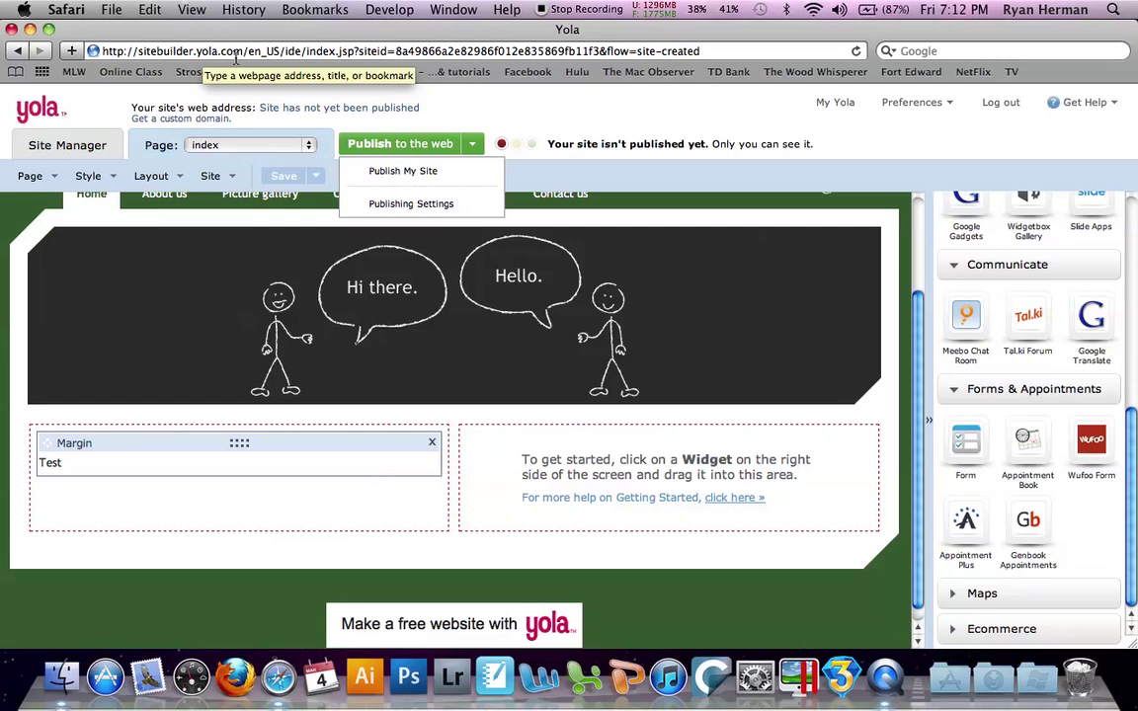
{"action": "mouse_move", "coordinate": [233, 306]}
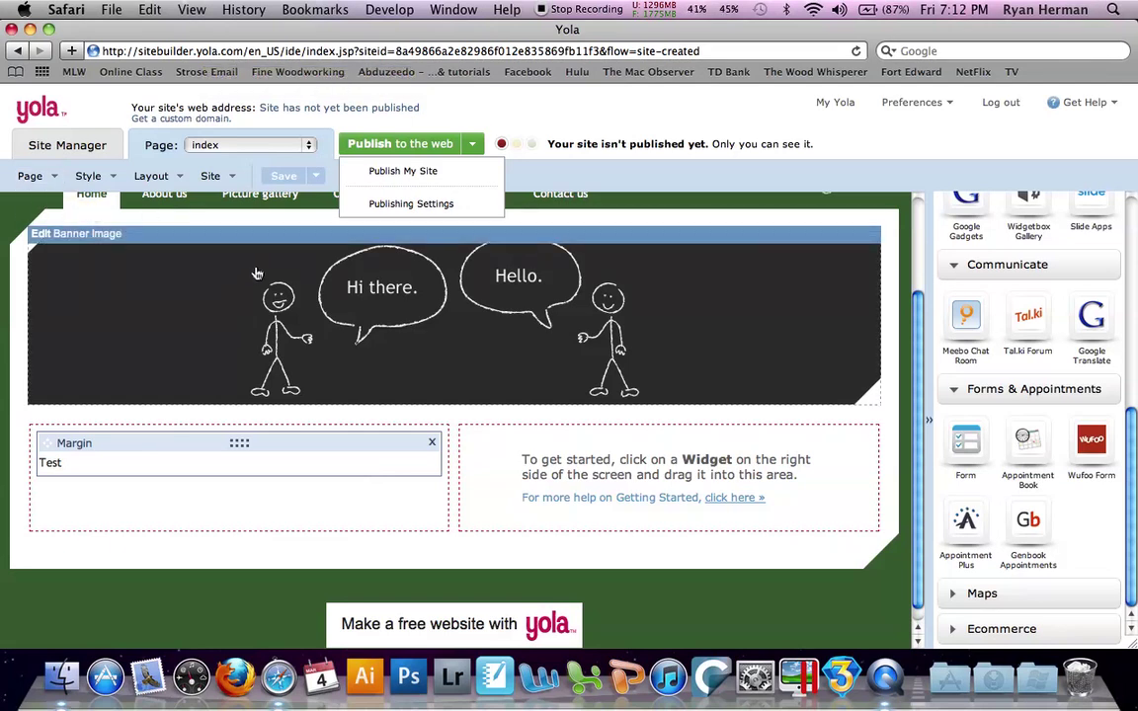
{"action": "left_click", "coordinate": [153, 462]}
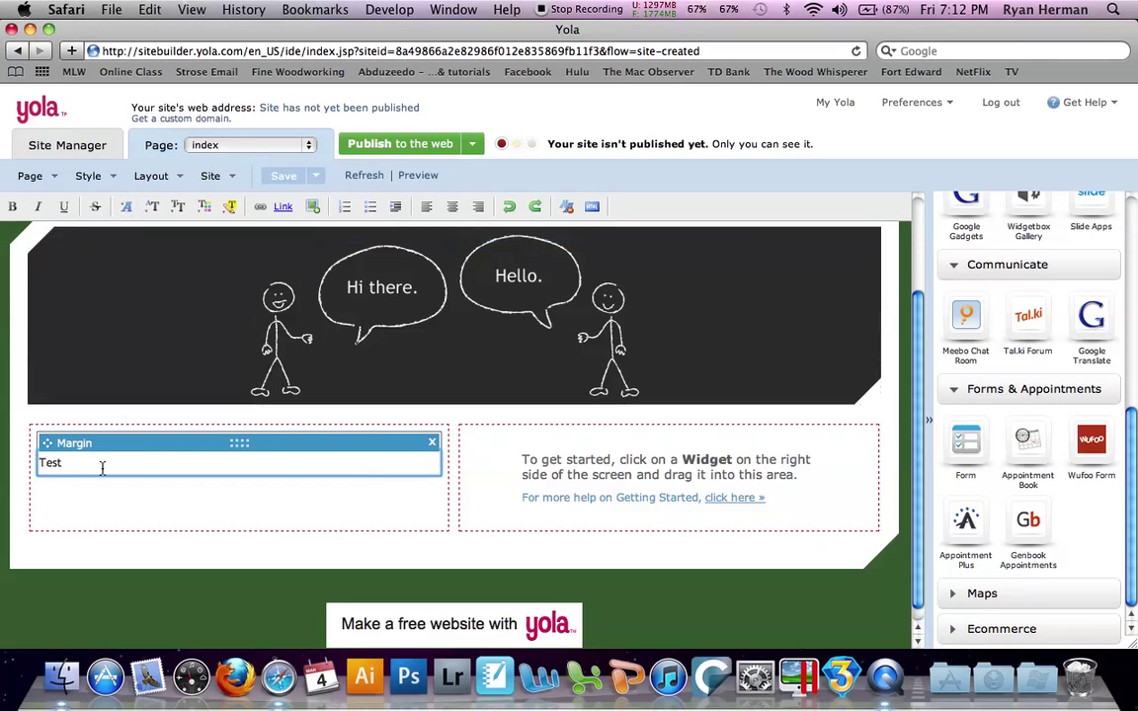
Select the word Test and give it Comic Sans font with Heading 6 format
{"action": "left_click_drag", "start_coordinate": [61, 470], "coordinate": [36, 464]}
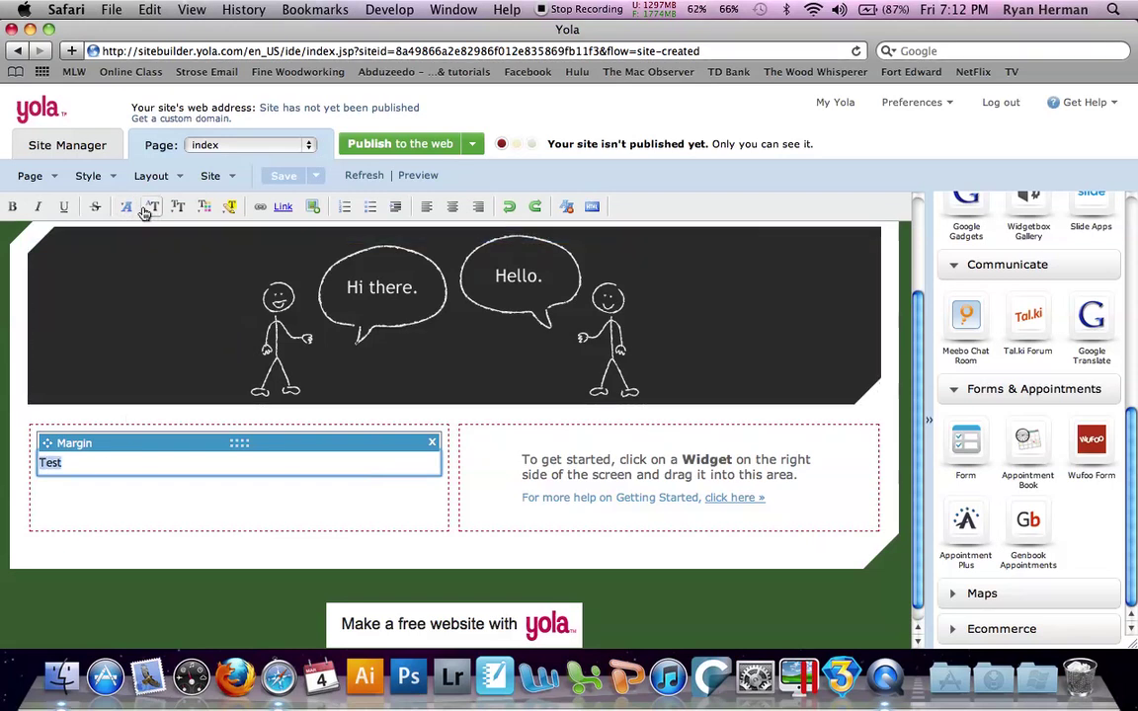
{"action": "left_click", "coordinate": [127, 207]}
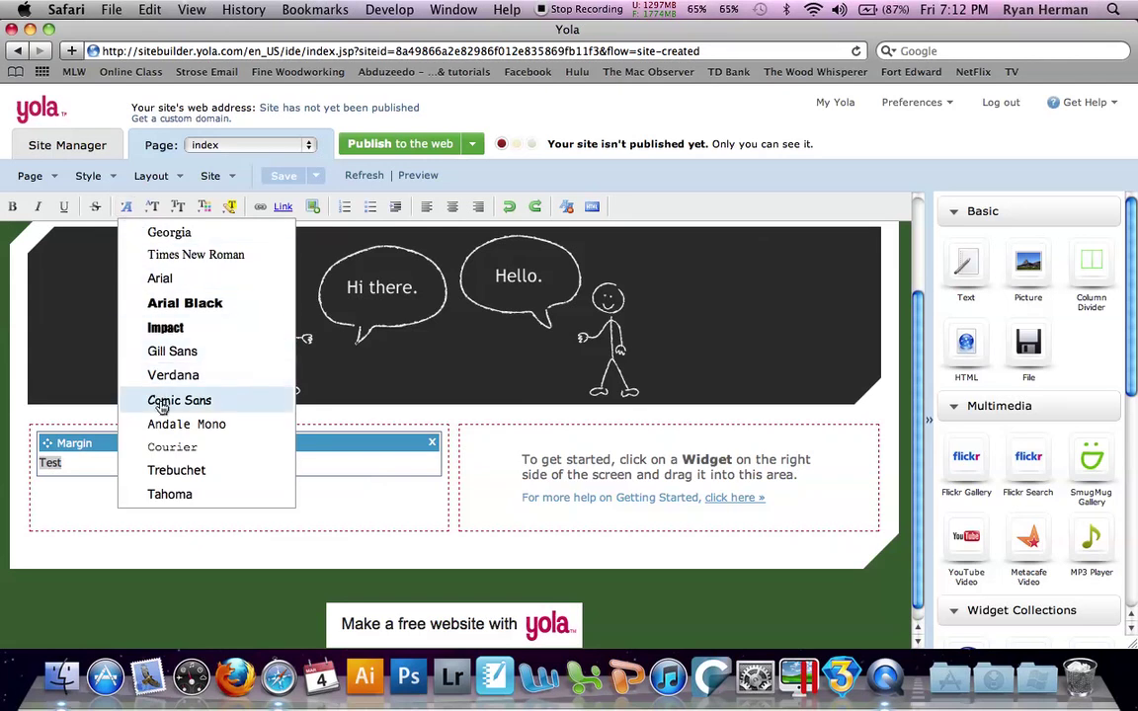
{"action": "left_click", "coordinate": [161, 403]}
{"action": "left_click", "coordinate": [152, 206]}
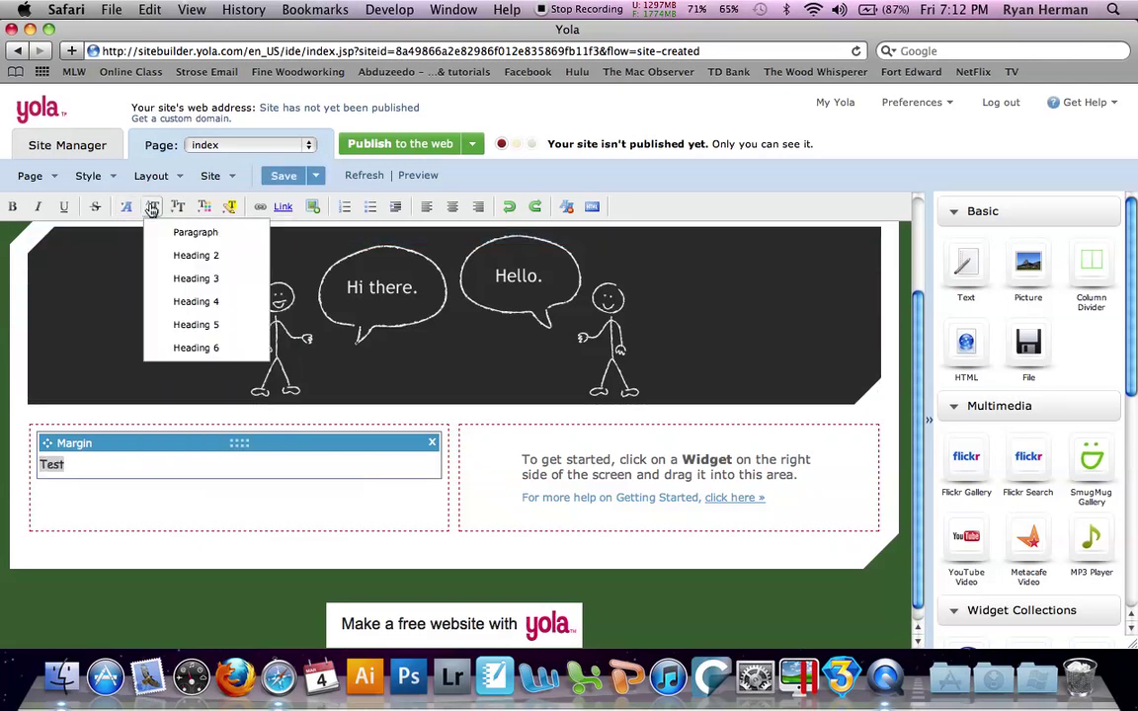
{"action": "left_click", "coordinate": [170, 348]}
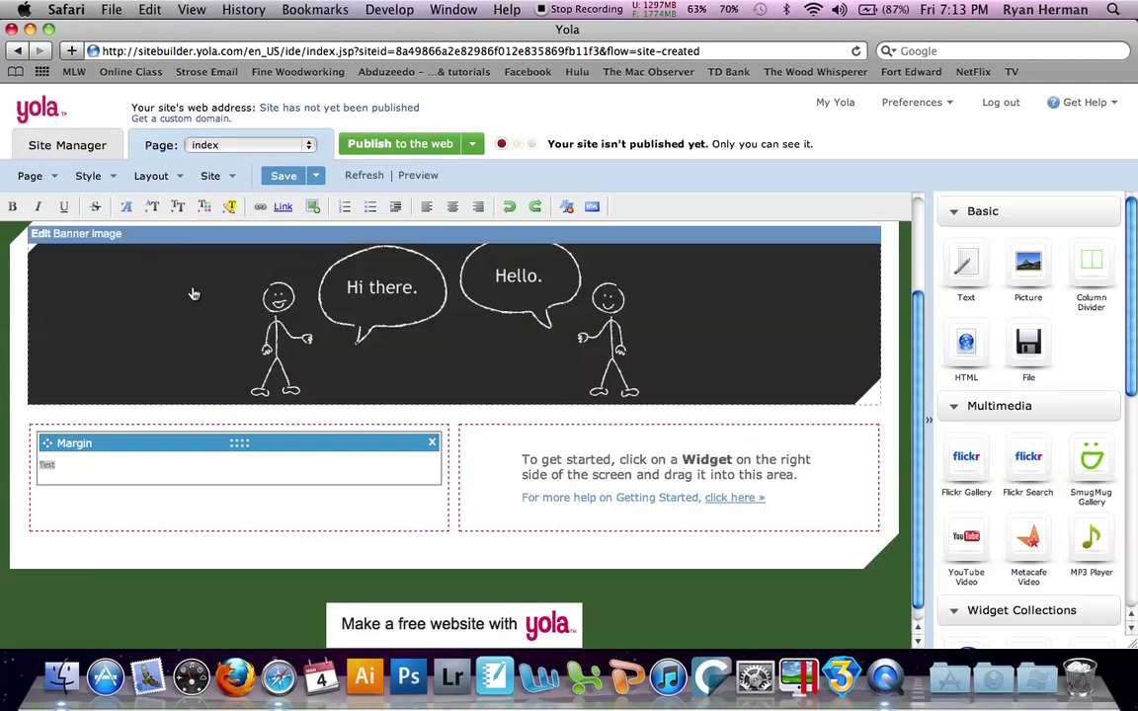
Make Test size XXXL, colour it blue and centre it in its block
{"action": "left_click", "coordinate": [178, 207]}
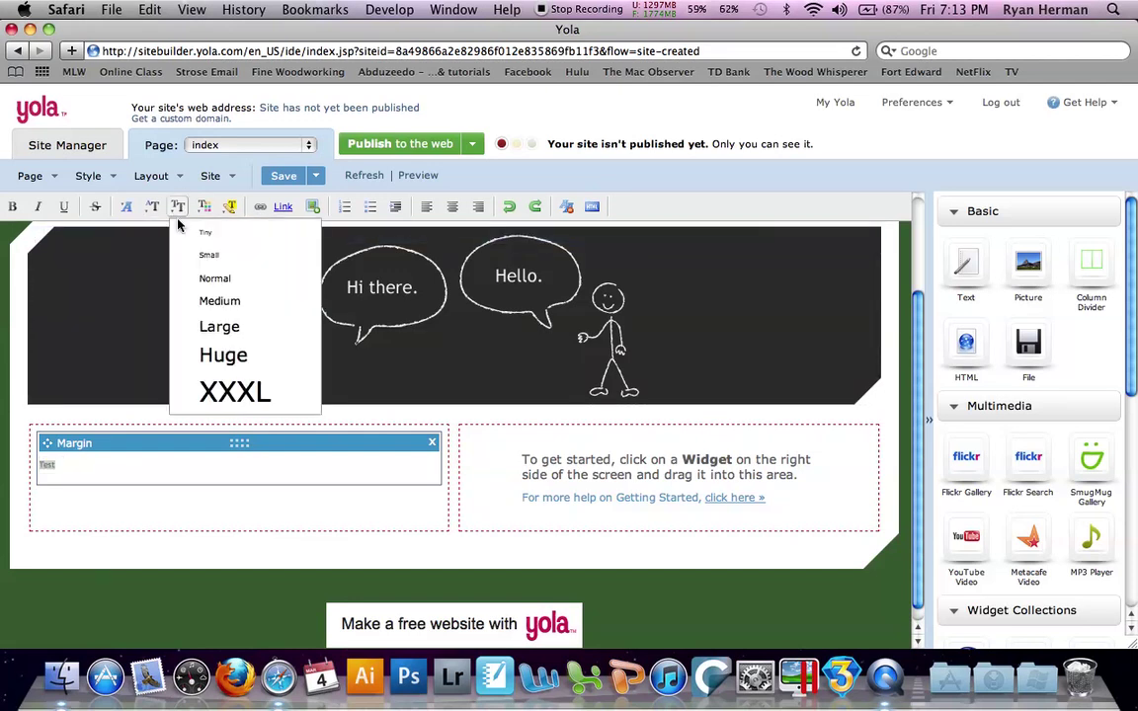
{"action": "left_click", "coordinate": [207, 393]}
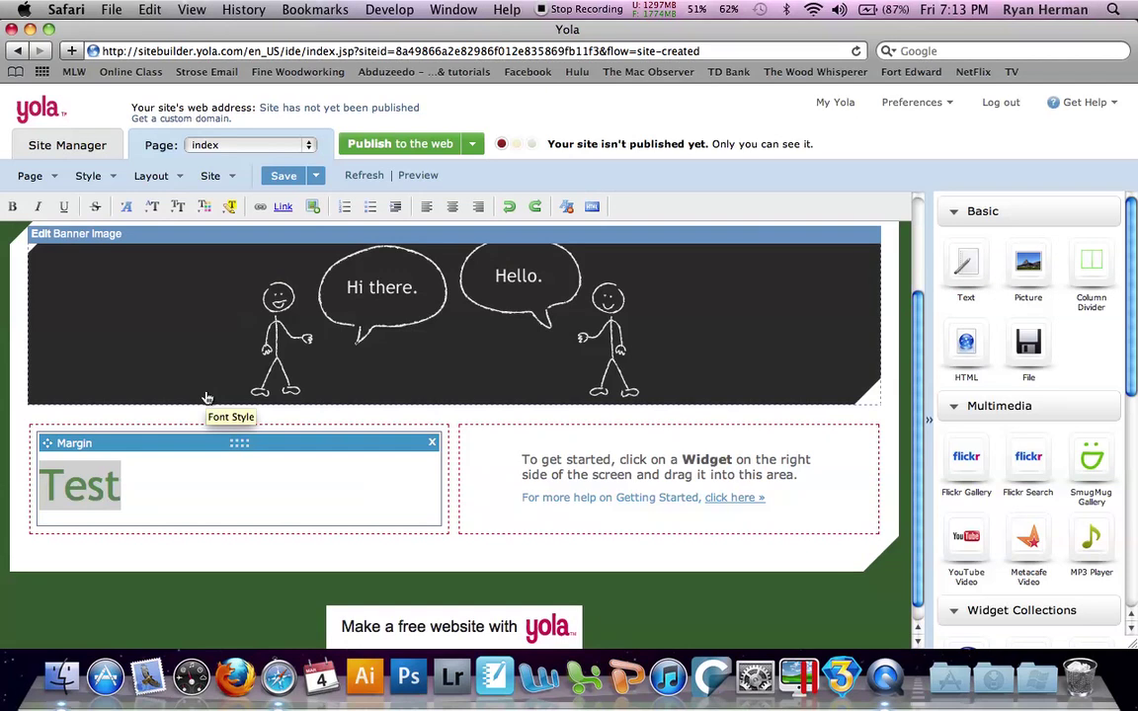
{"action": "left_click", "coordinate": [204, 210]}
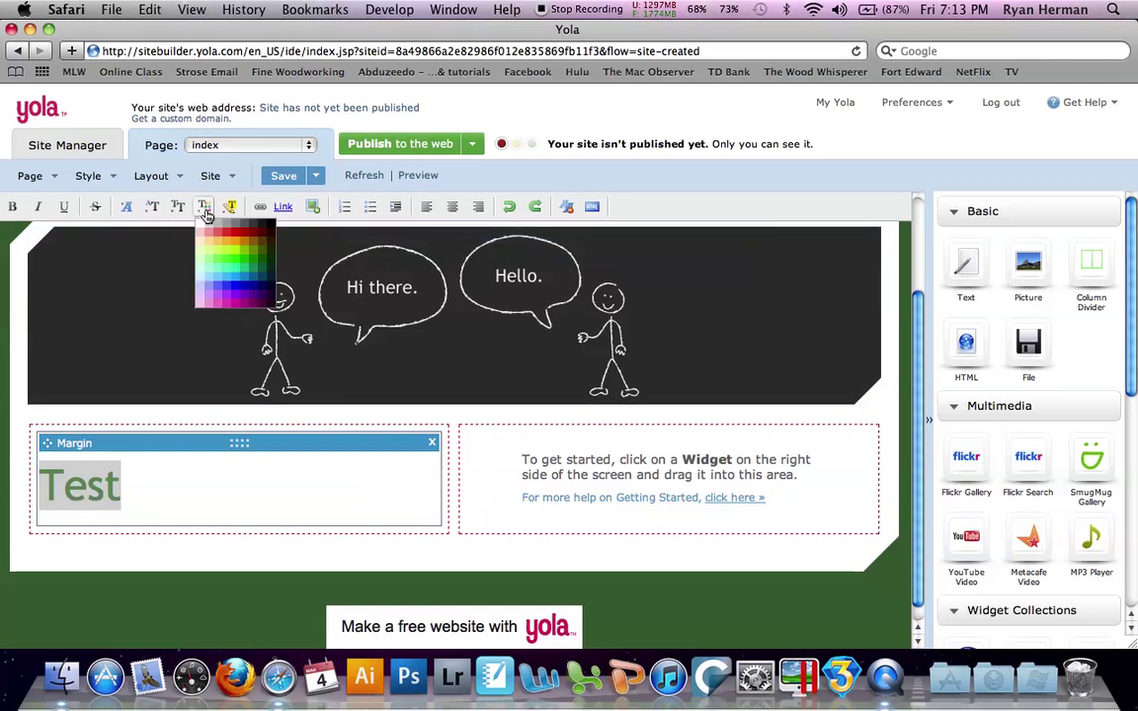
{"action": "left_click", "coordinate": [209, 265]}
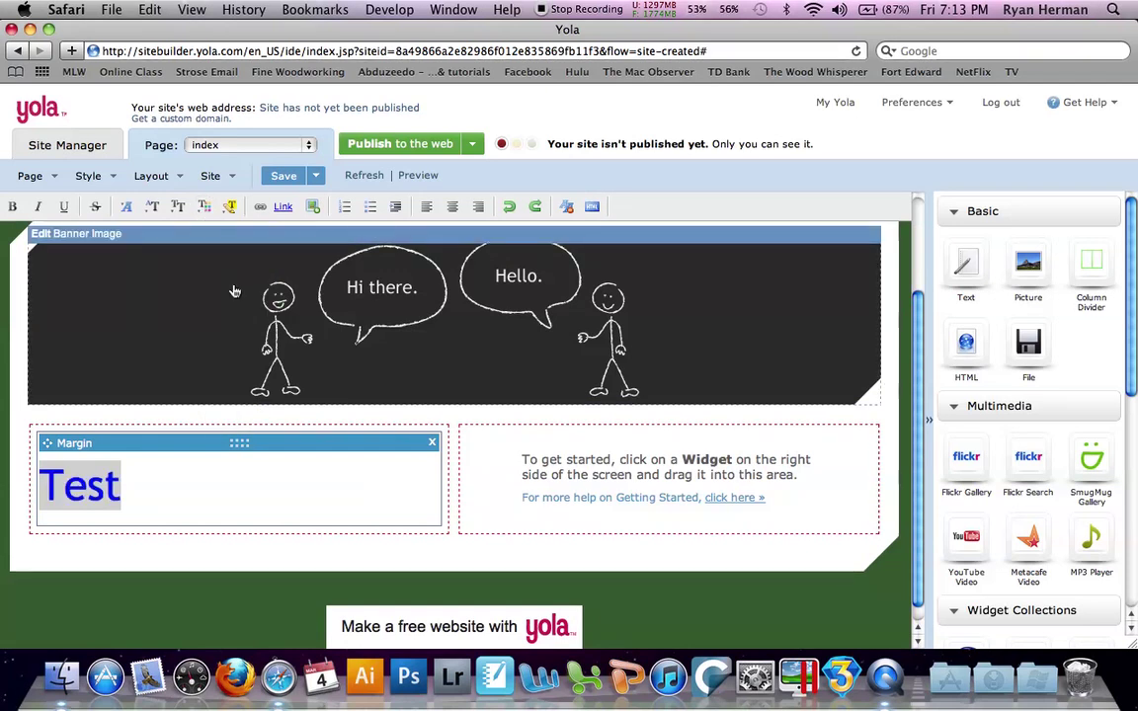
{"action": "left_click", "coordinate": [454, 208]}
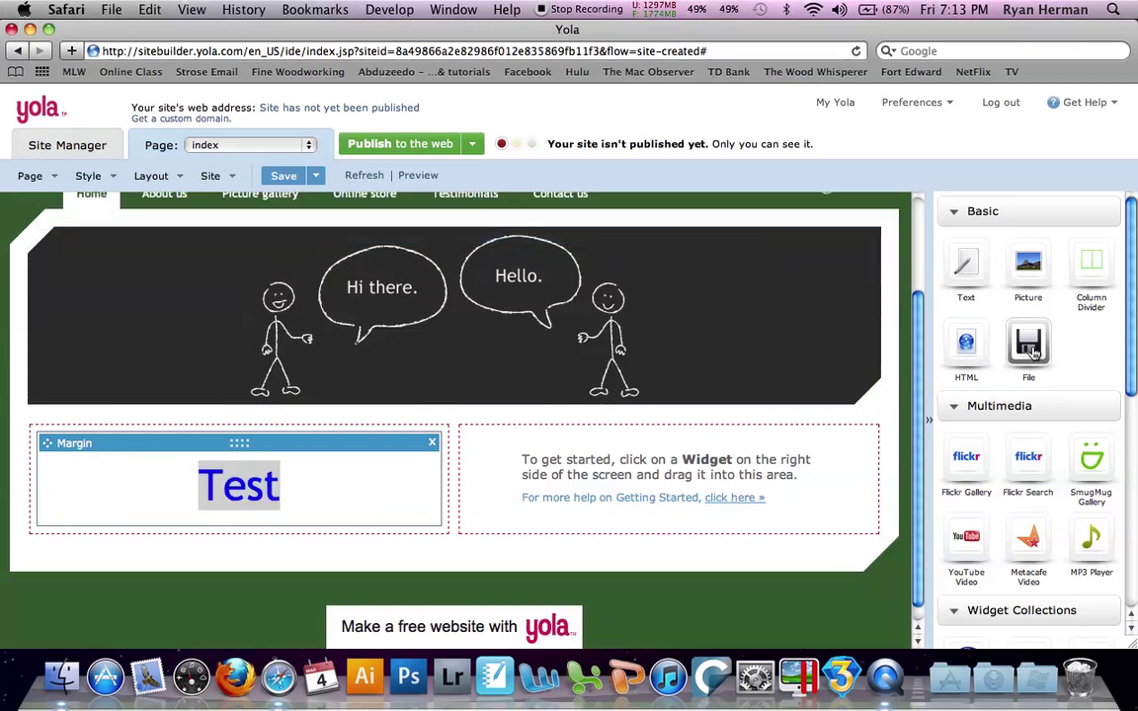
Add a blank Text widget to the left column and move the blue Test widget into the right column
{"action": "left_click_drag", "start_coordinate": [983, 286], "coordinate": [396, 449]}
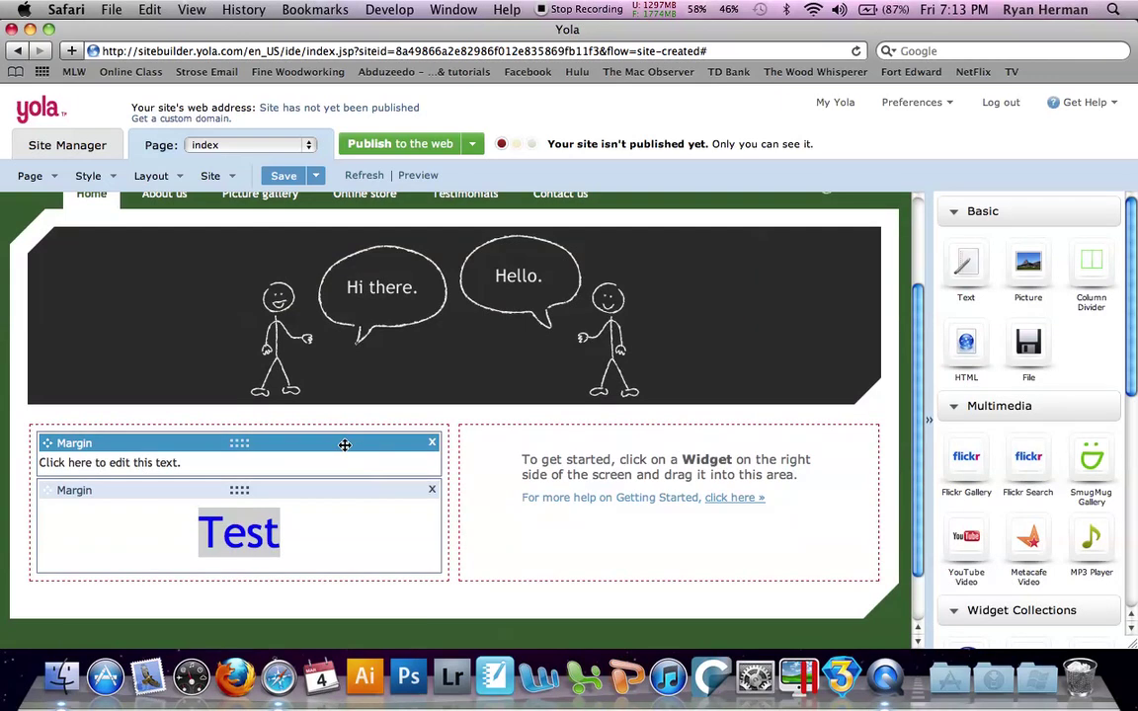
{"action": "left_click_drag", "start_coordinate": [327, 495], "coordinate": [590, 459]}
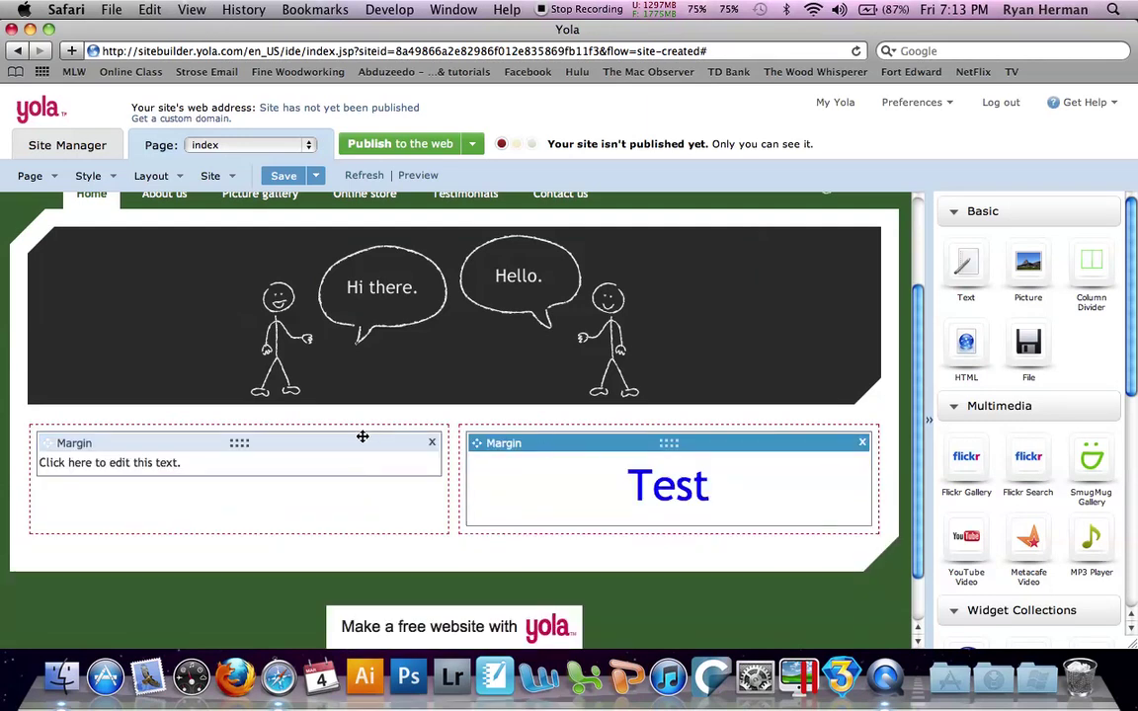
{"action": "scroll", "coordinate": [362, 436], "scroll_direction": "up", "scroll_amount": 3}
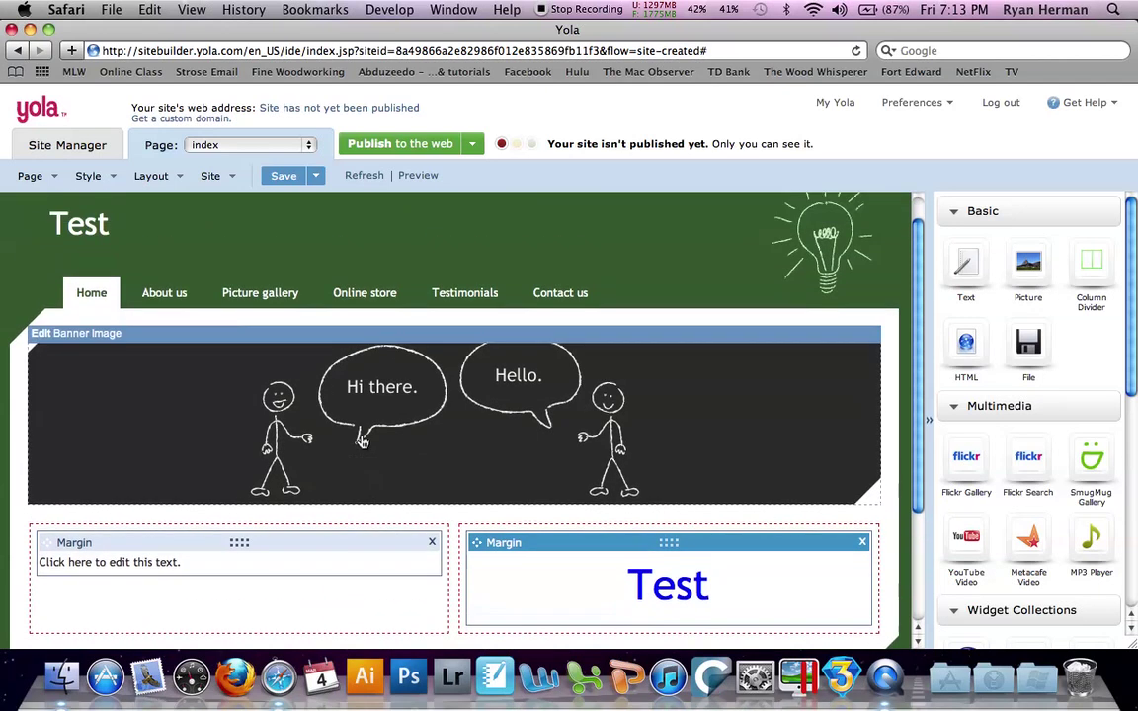
Switch to the About us page, saving the home page changes first
{"action": "left_click", "coordinate": [166, 297]}
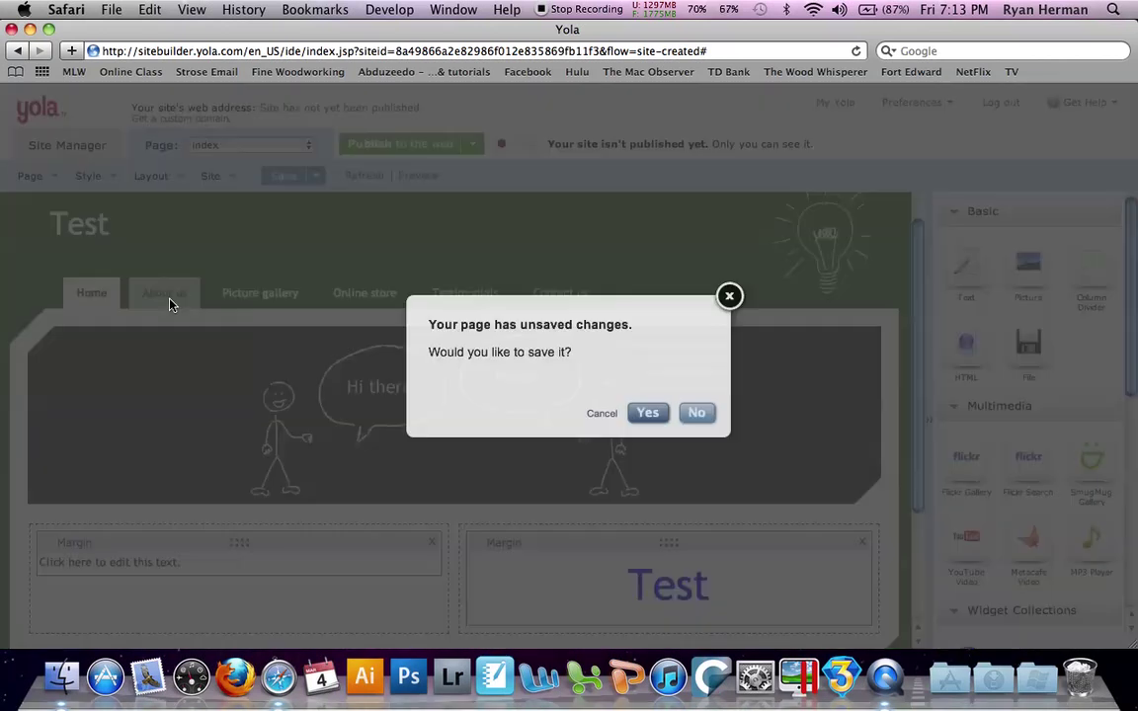
{"action": "left_click", "coordinate": [650, 415]}
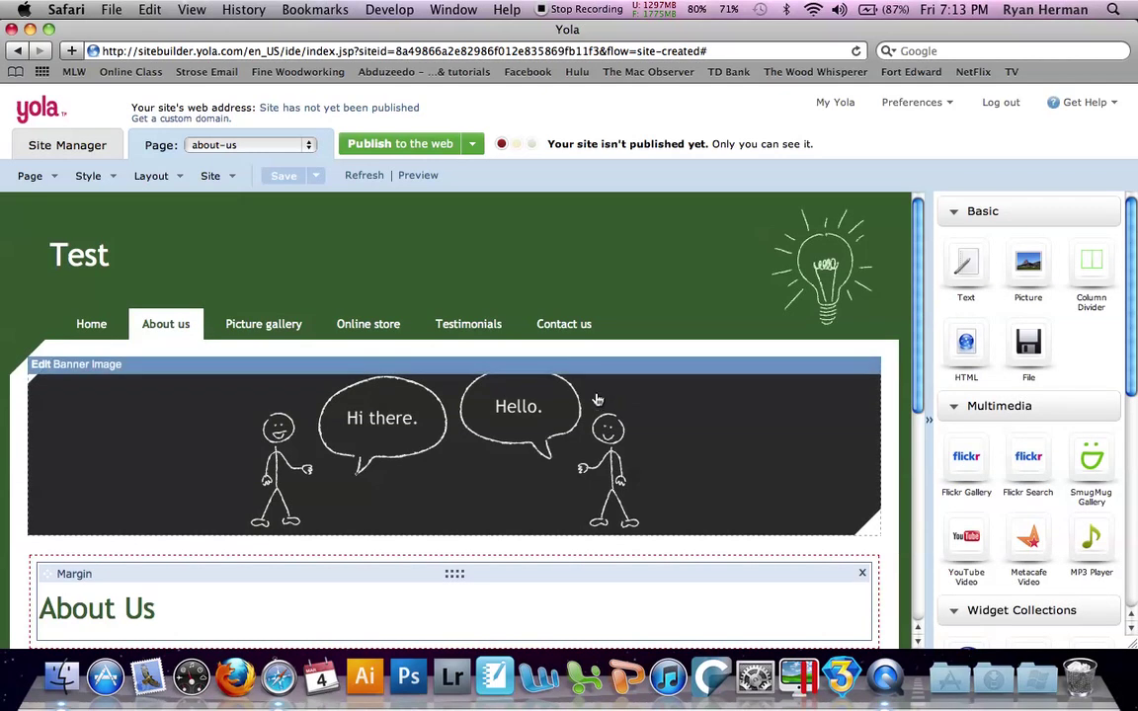
{"action": "scroll", "coordinate": [254, 327], "scroll_direction": "down", "scroll_amount": 5}
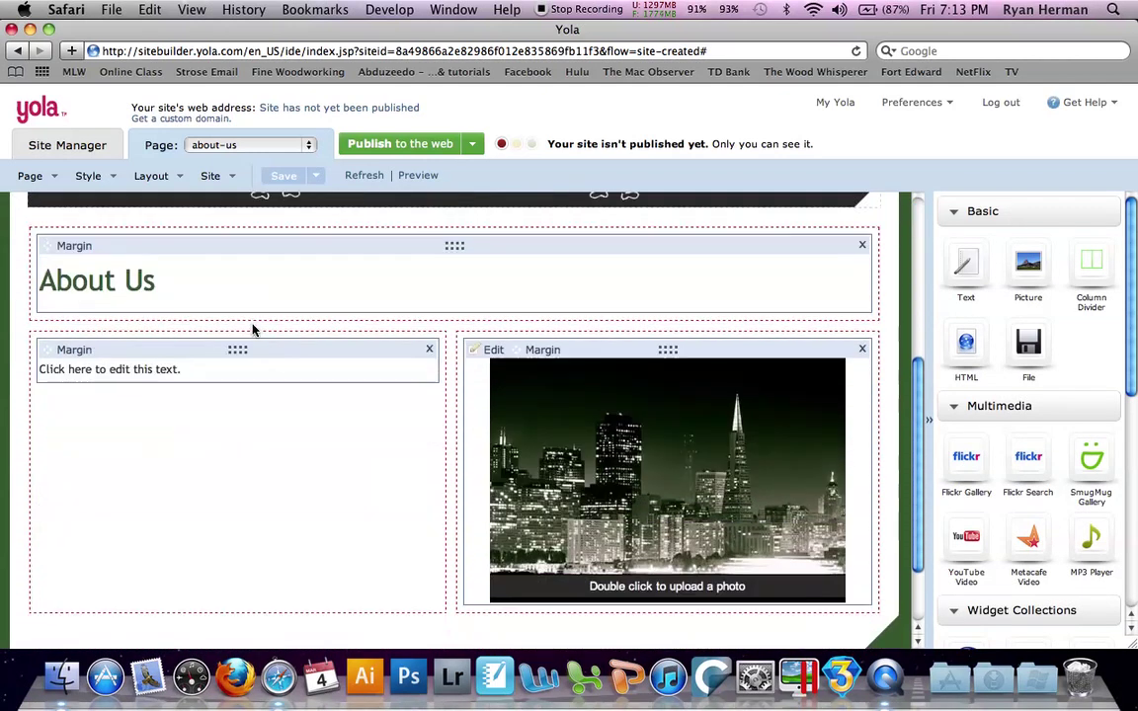
{"action": "scroll", "coordinate": [254, 327], "scroll_direction": "up", "scroll_amount": 5}
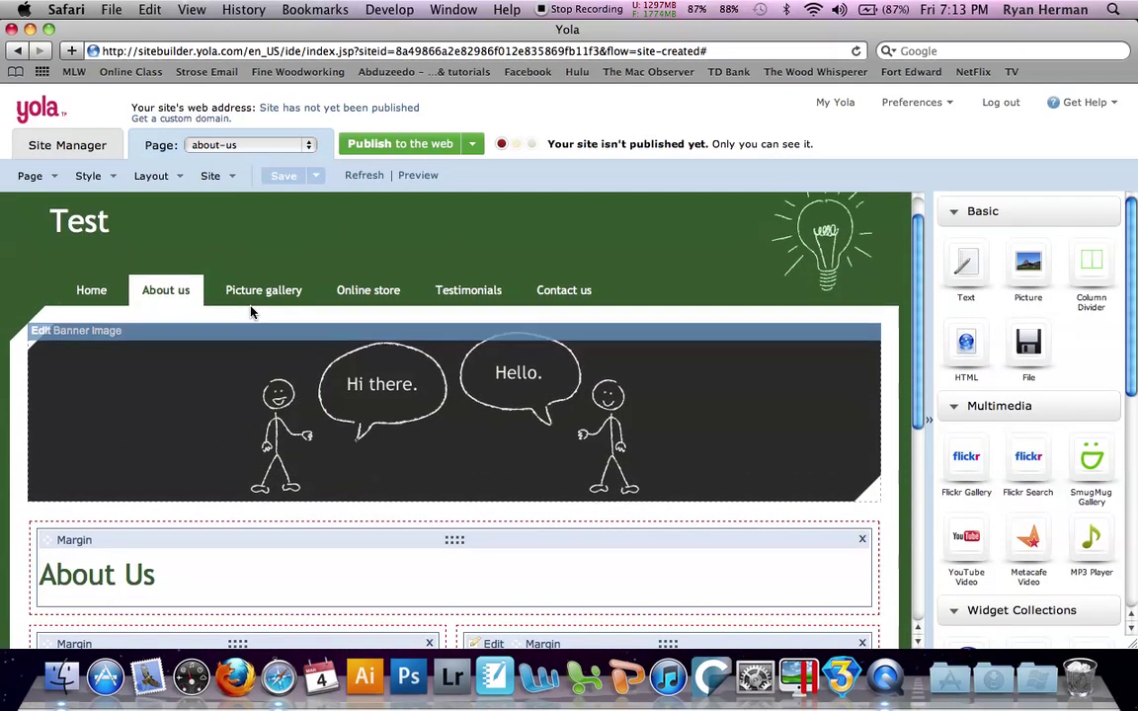
Inspect the index page's navigation labels in Edit Navigation, then scroll through the About us page
{"action": "mouse_move", "coordinate": [252, 292]}
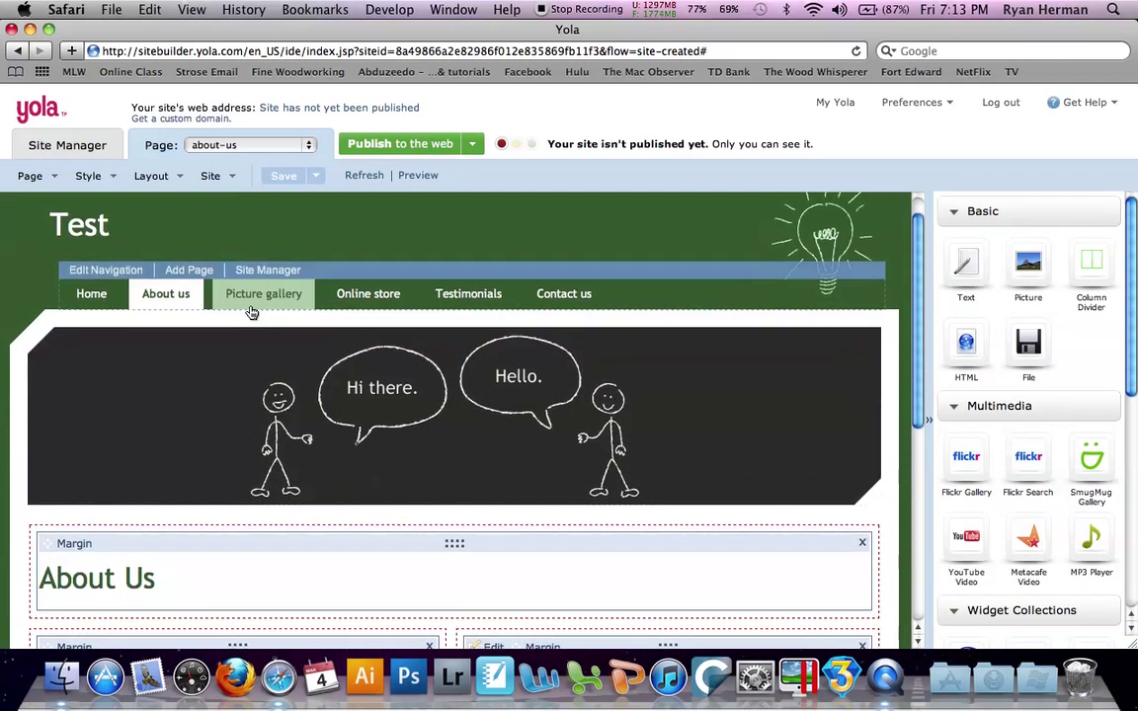
{"action": "left_click", "coordinate": [127, 271]}
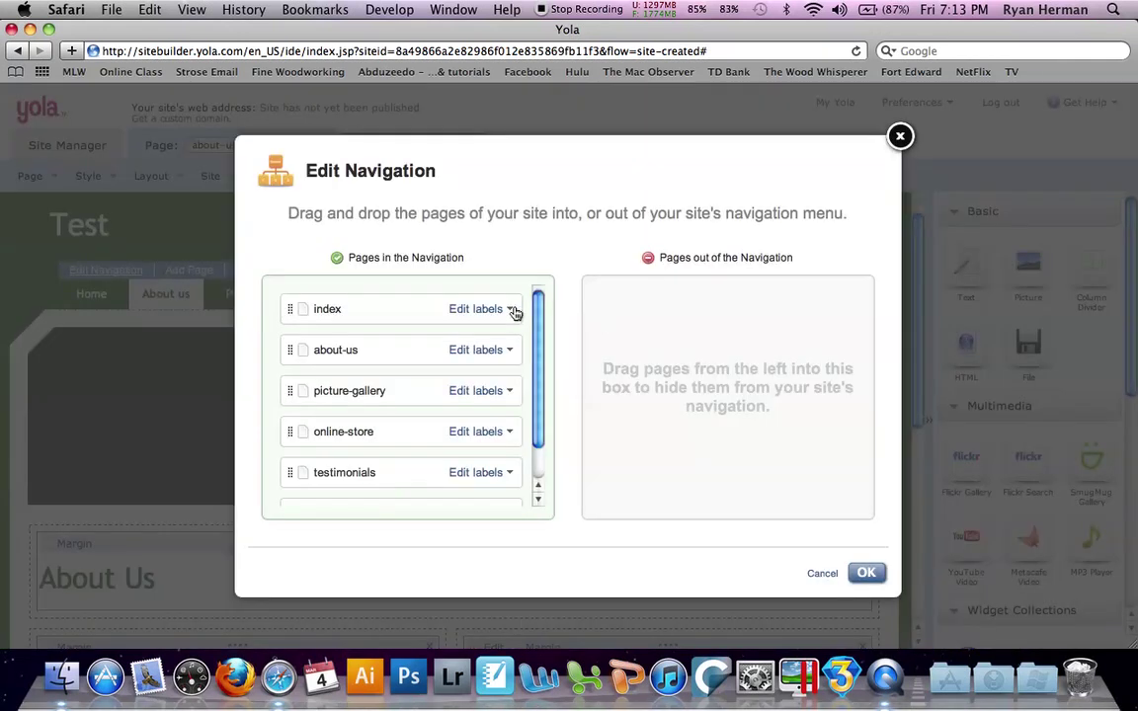
{"action": "left_click", "coordinate": [511, 309]}
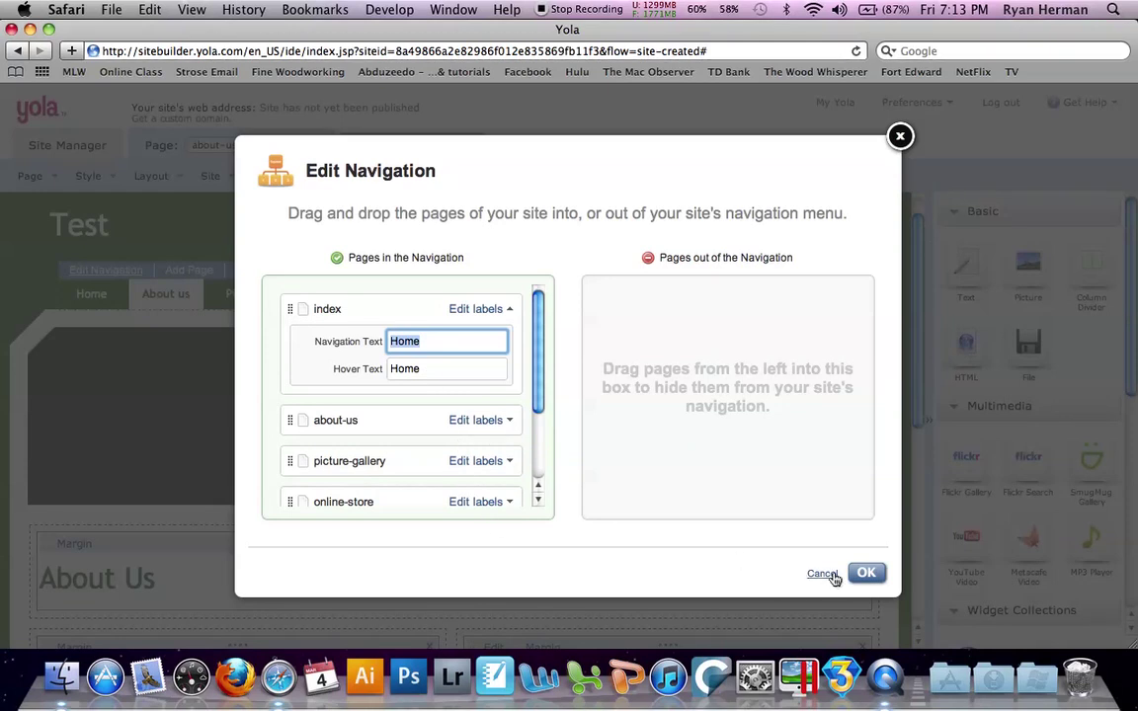
{"action": "left_click", "coordinate": [866, 573]}
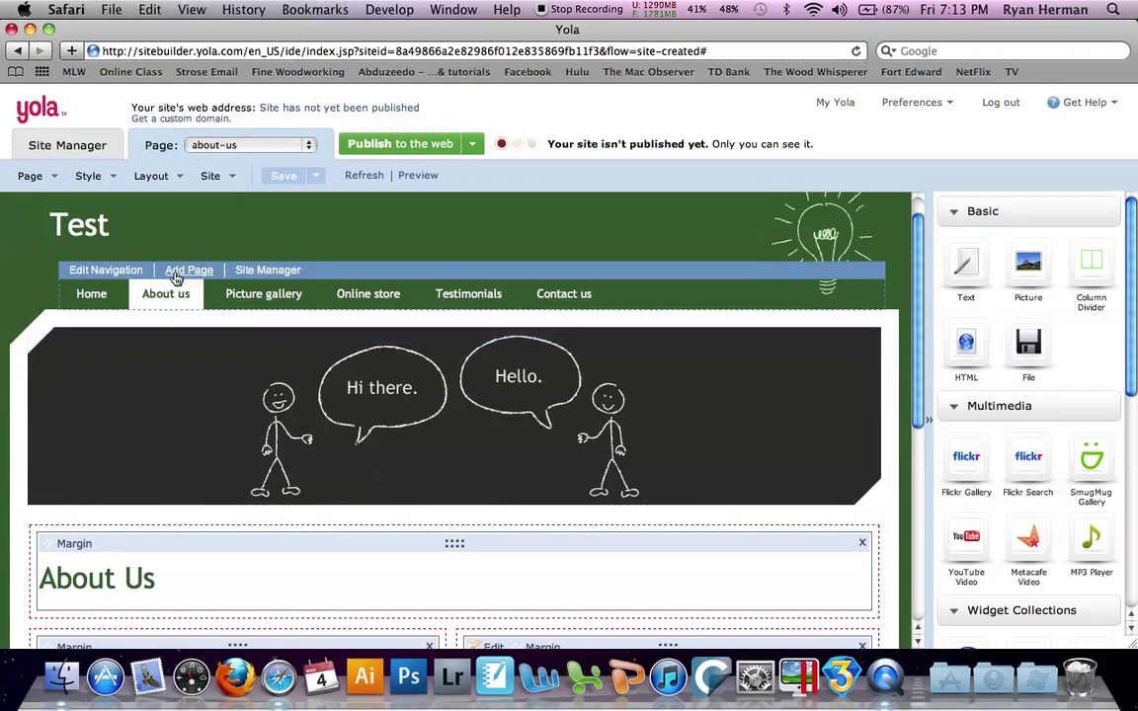
{"action": "scroll", "coordinate": [261, 392], "scroll_direction": "down", "scroll_amount": 1}
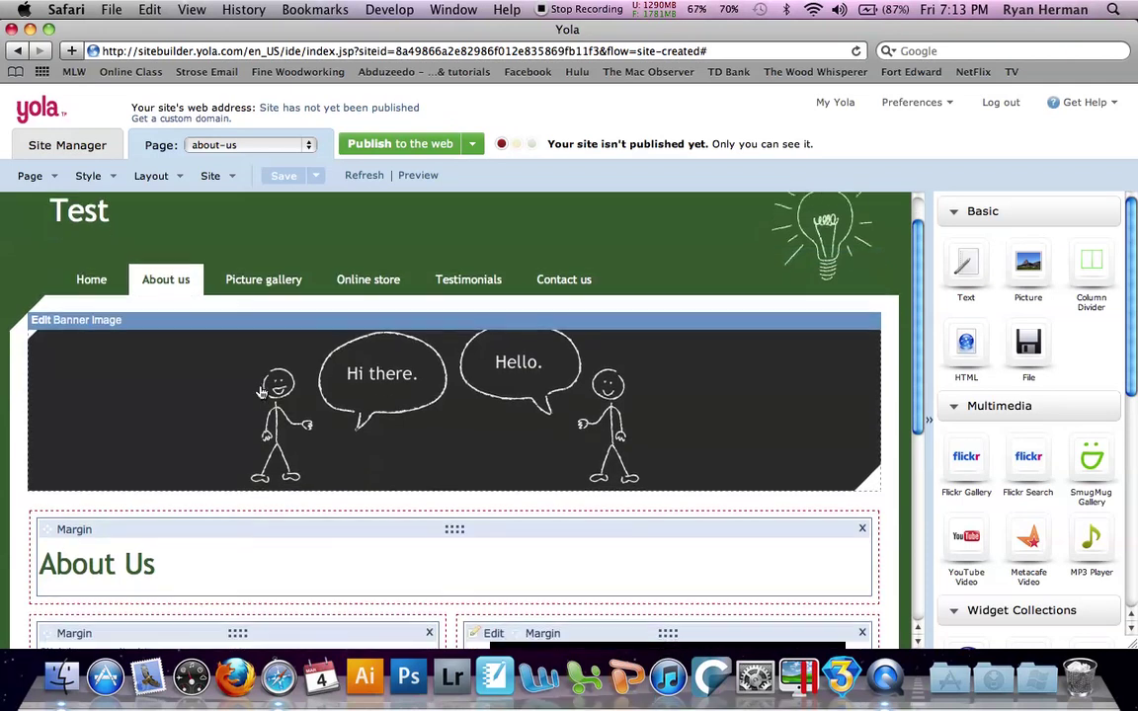
{"action": "scroll", "coordinate": [261, 393], "scroll_direction": "down", "scroll_amount": 5}
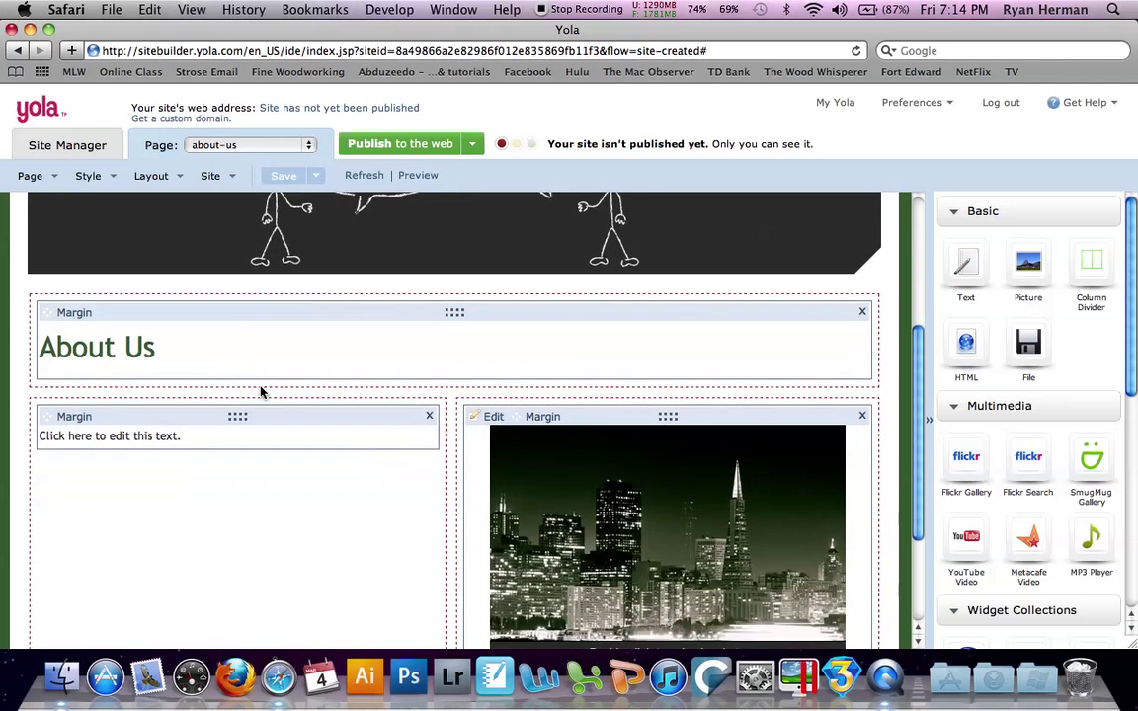
{"action": "scroll", "coordinate": [261, 392], "scroll_direction": "down", "scroll_amount": 3}
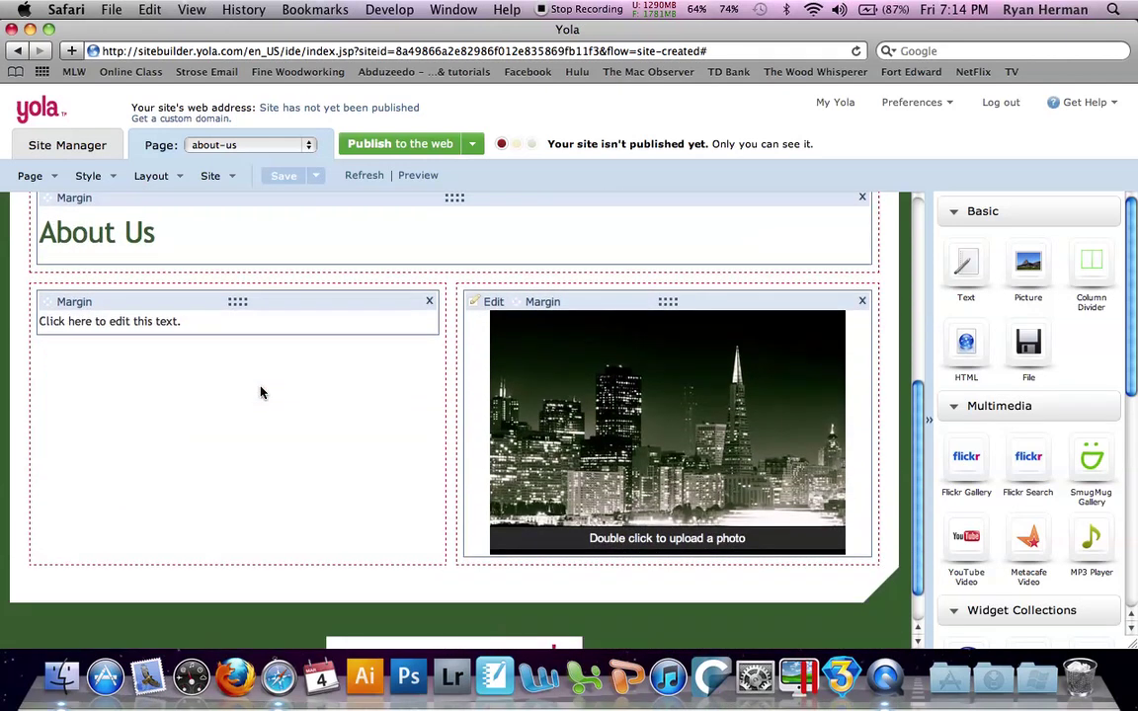